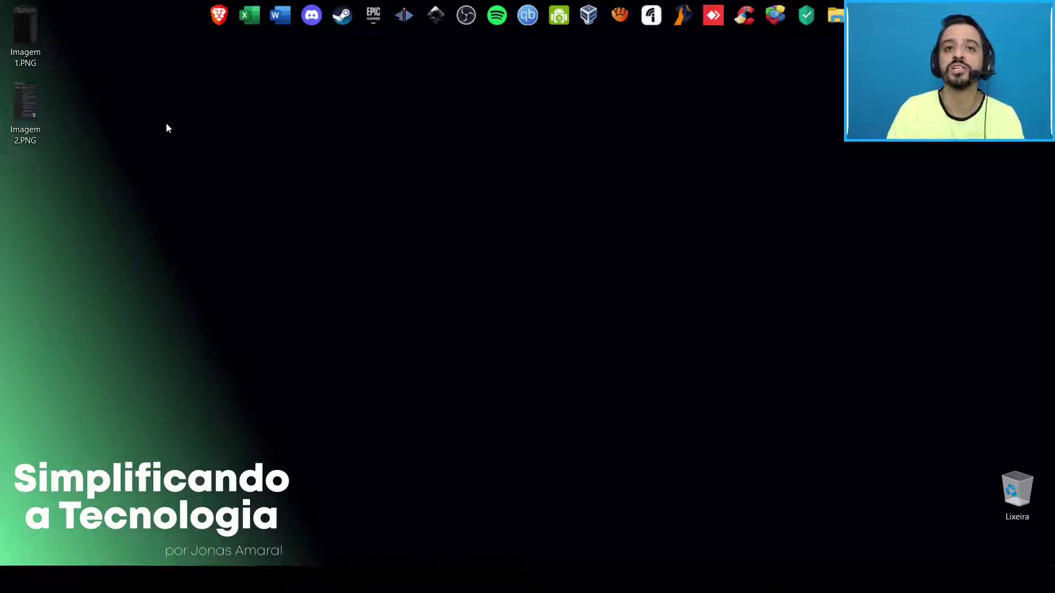
# Start a new blank Word document and dismiss the feedback notification.
pyautogui.click(283, 26)
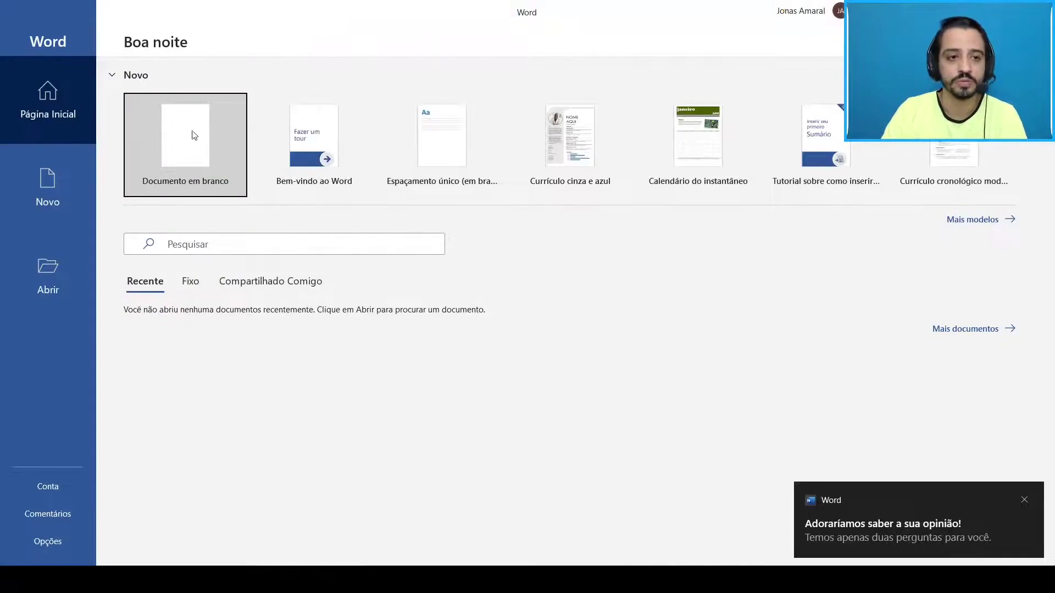
pyautogui.click(202, 158)
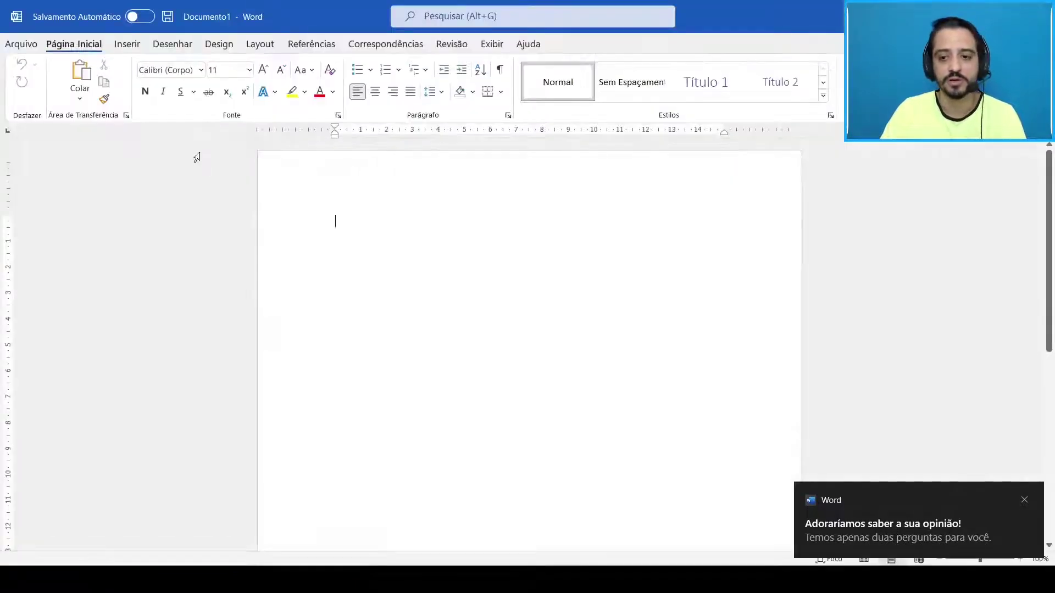
pyautogui.click(1026, 502)
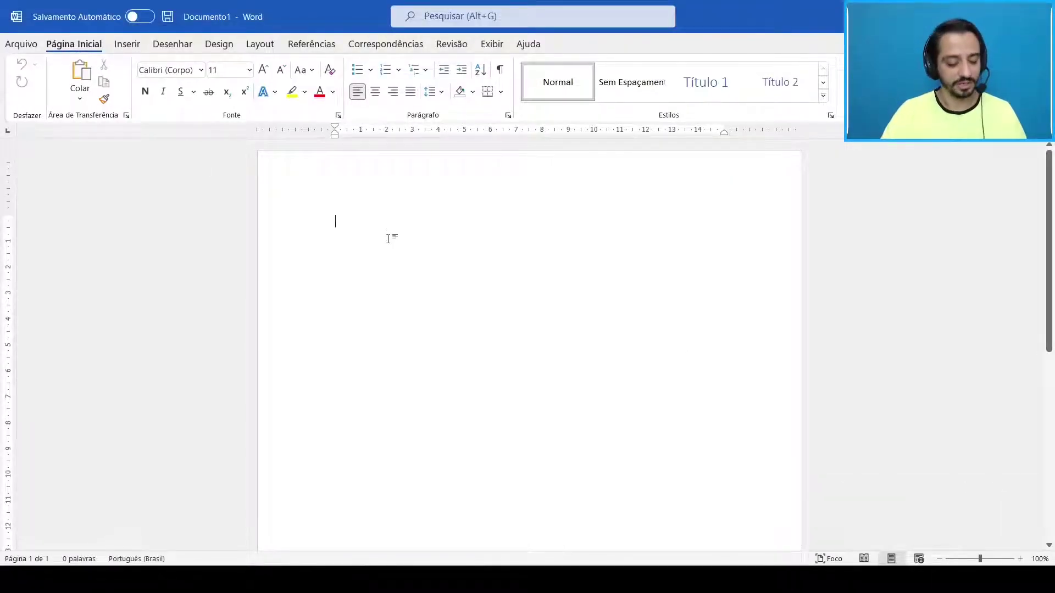
# Fill the document with ten paragraphs of sample text using =rand(10), then go to the File page.
pyautogui.write('=rand(10')
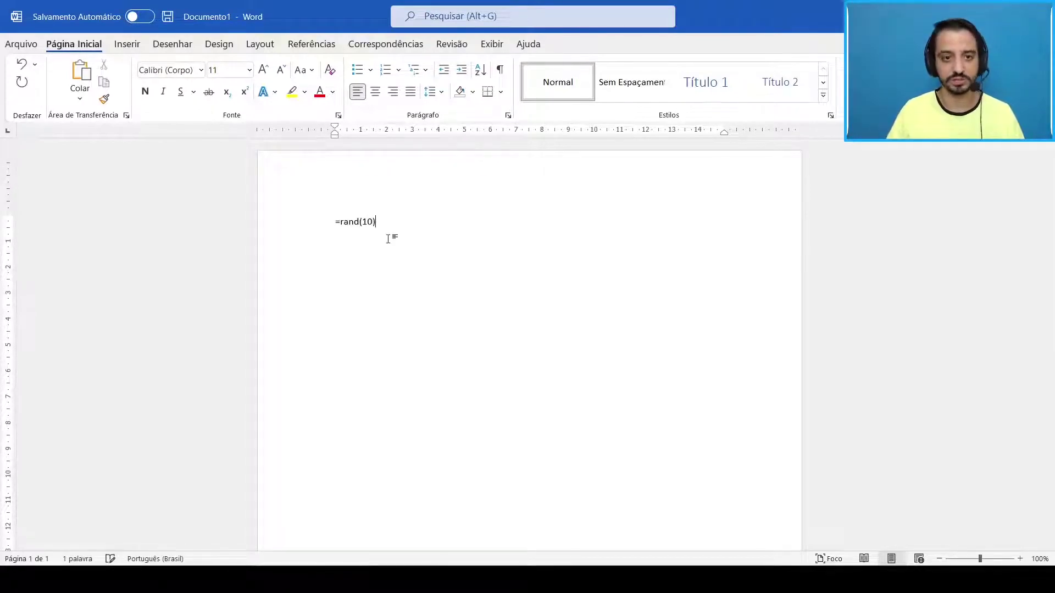
pyautogui.press('Return')
pyautogui.scroll(3, 529, 341)
pyautogui.scroll(4, 529, 341)
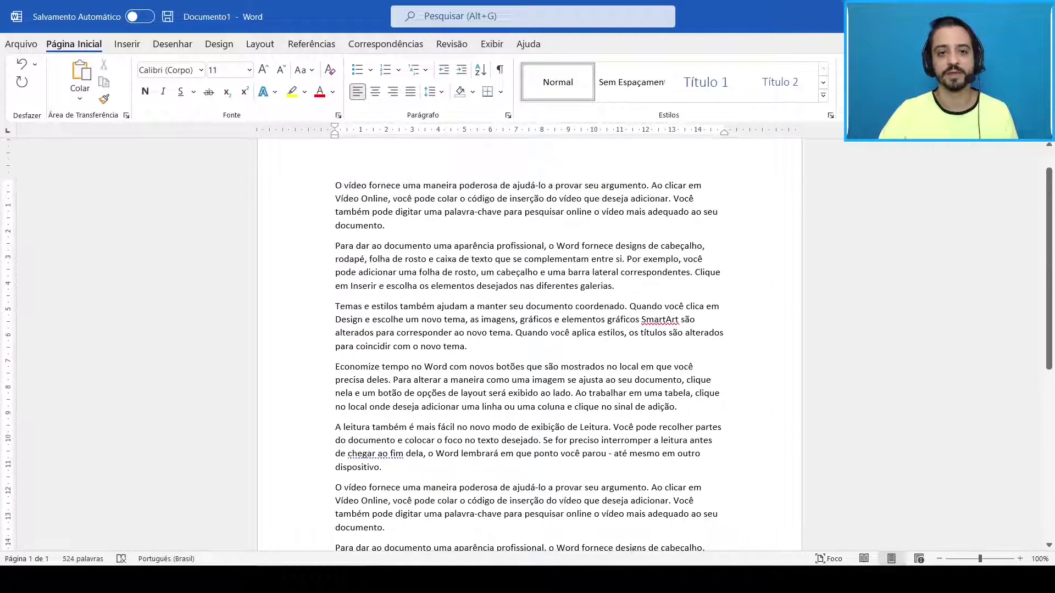
pyautogui.scroll(-3, 529, 346)
pyautogui.scroll(-2, 529, 347)
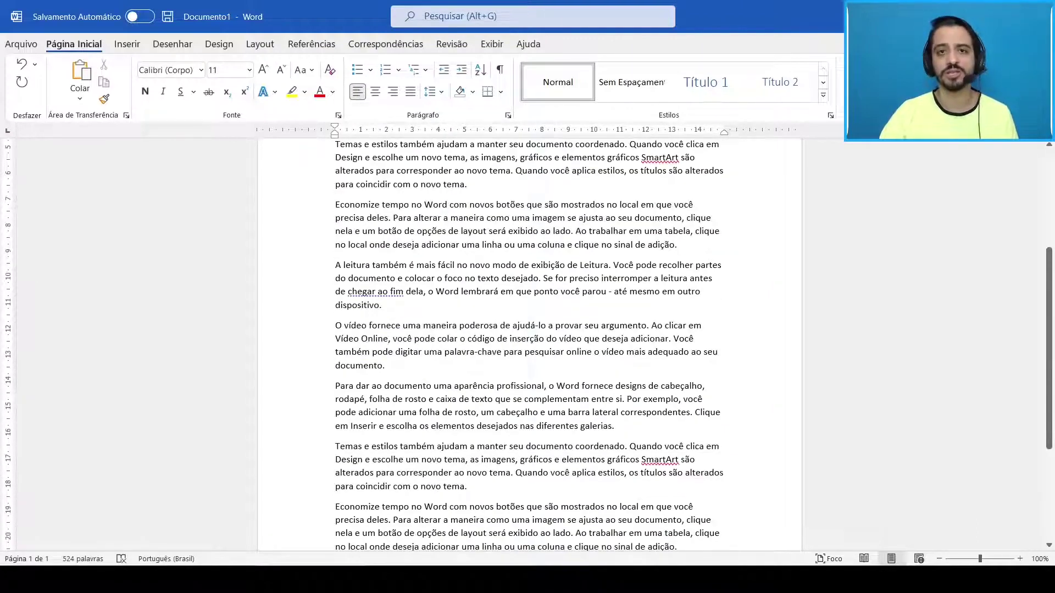
pyautogui.scroll(3, 529, 341)
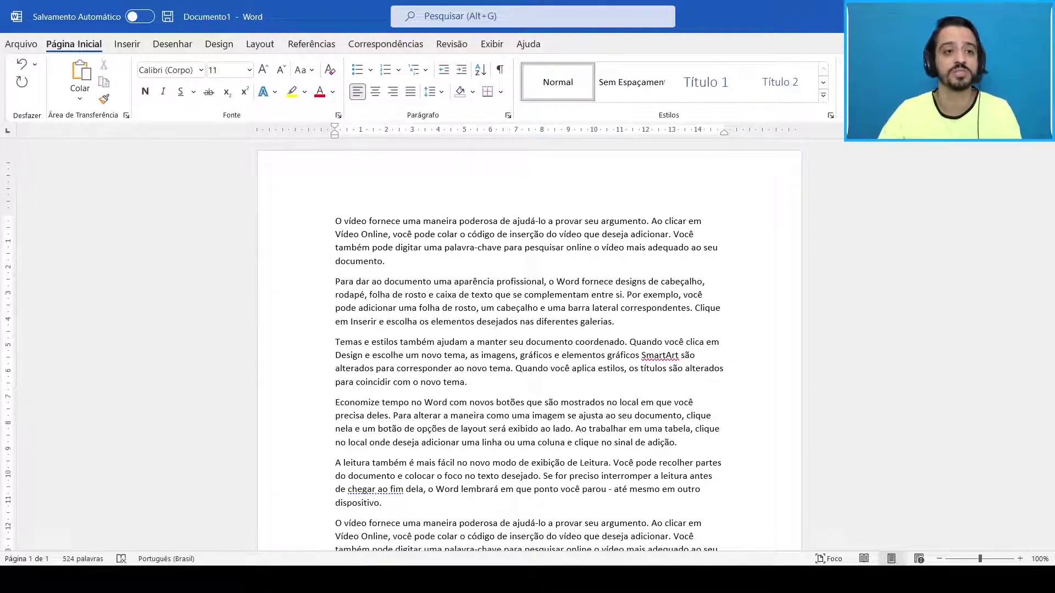
pyautogui.click(28, 41)
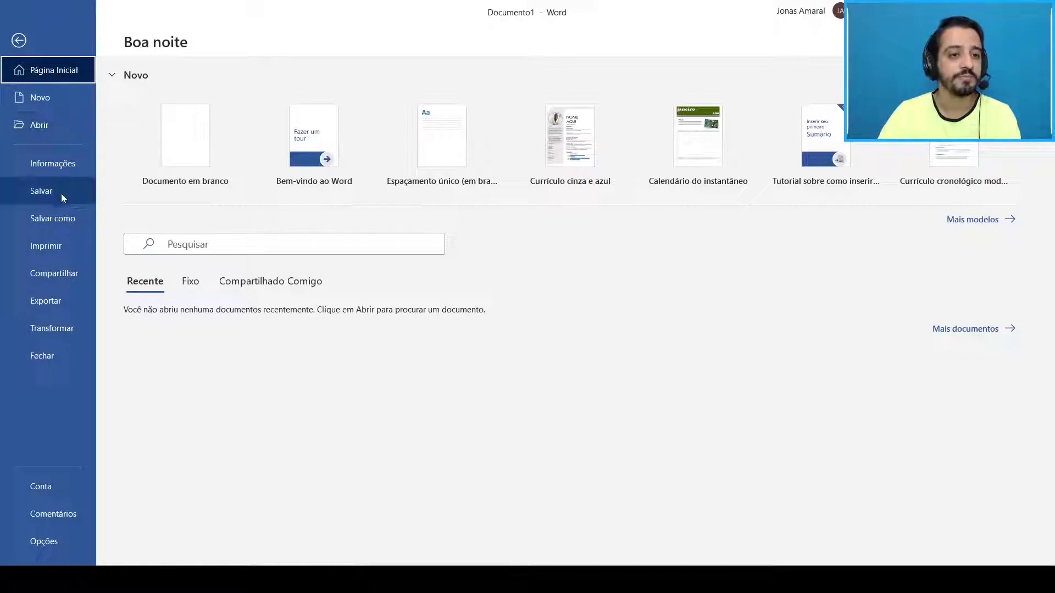
# Save the document to Área de Trabalho with type PDF (*.pdf).
pyautogui.click(61, 213)
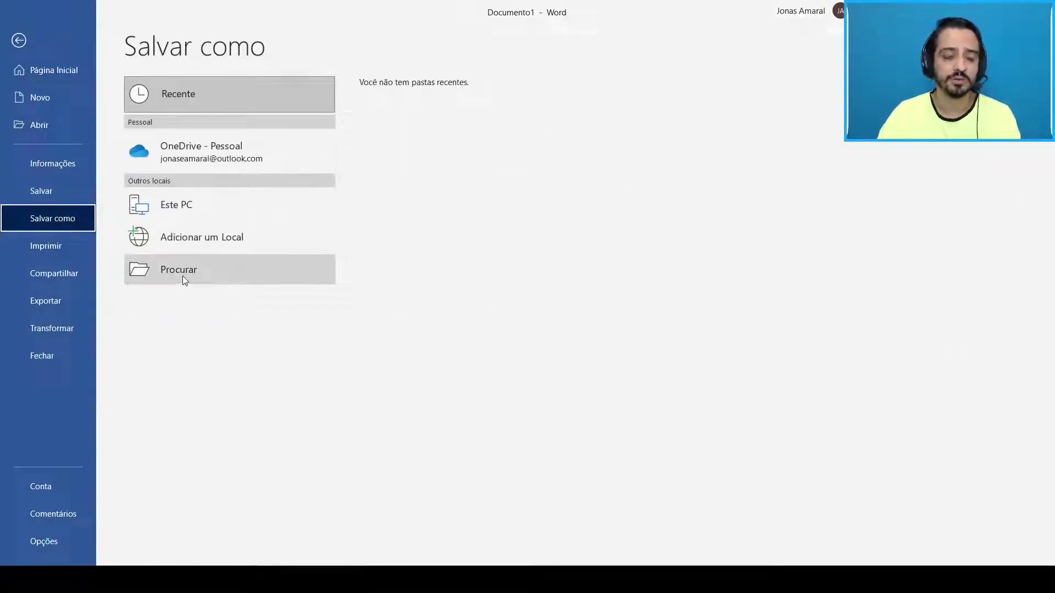
pyautogui.click(182, 276)
pyautogui.click(322, 202)
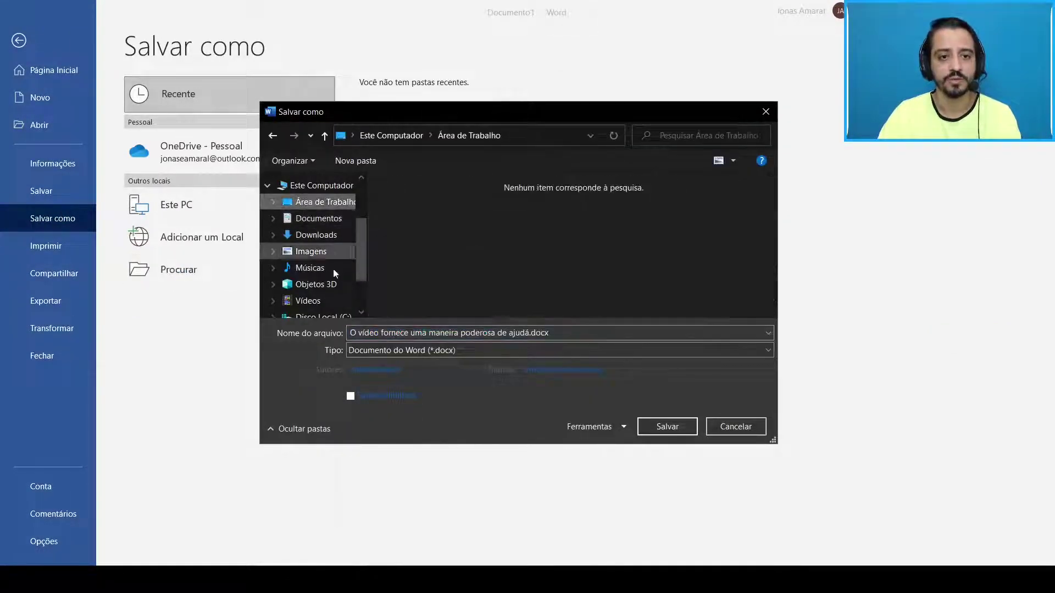
pyautogui.click(382, 337)
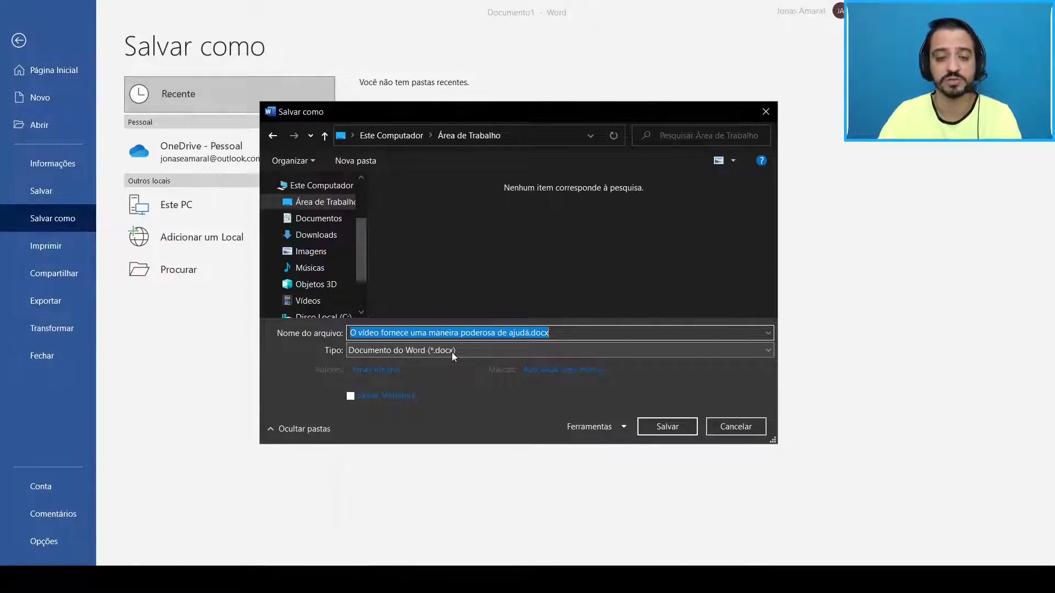
pyautogui.click(452, 351)
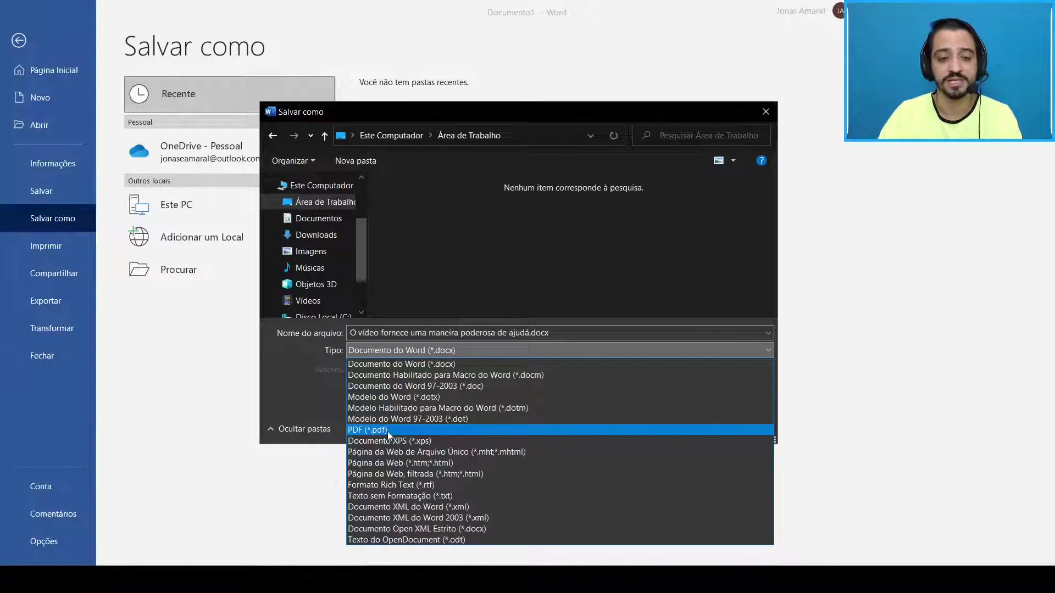
pyautogui.click(387, 431)
pyautogui.click(660, 466)
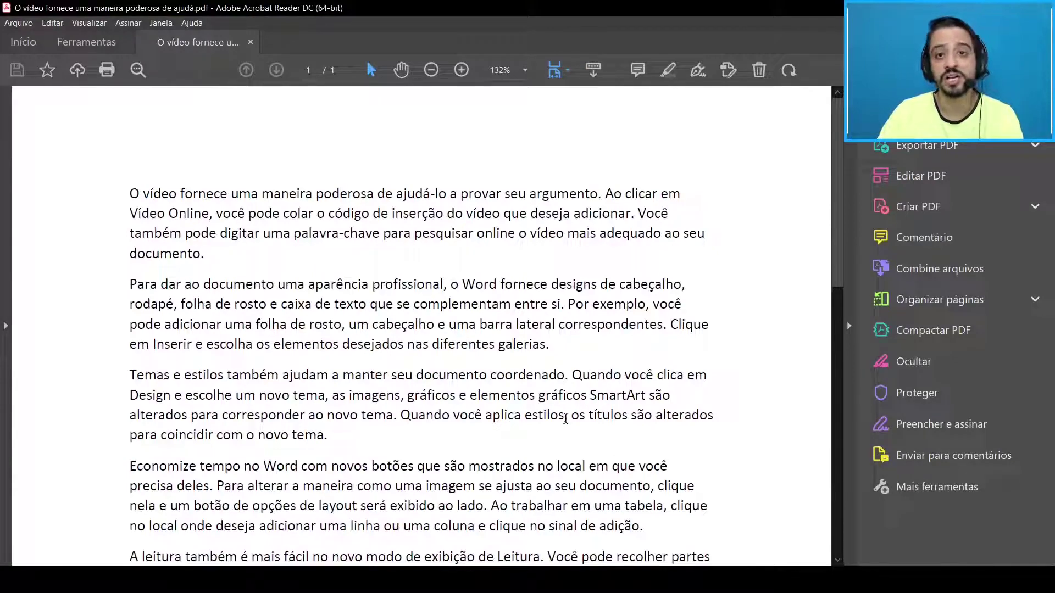
# Scroll through the exported PDF in Acrobat Reader.
pyautogui.scroll(-1, 565, 419)
pyautogui.scroll(-5, 544, 307)
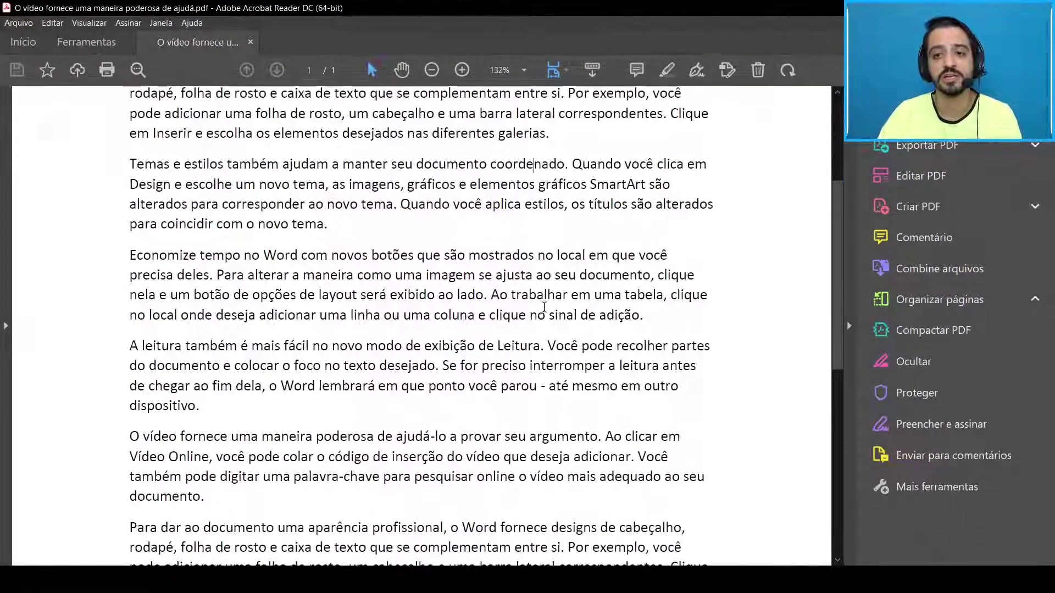
pyautogui.scroll(-4, 544, 306)
pyautogui.scroll(-4, 544, 307)
pyautogui.scroll(-6, 544, 307)
pyautogui.scroll(-6, 544, 307)
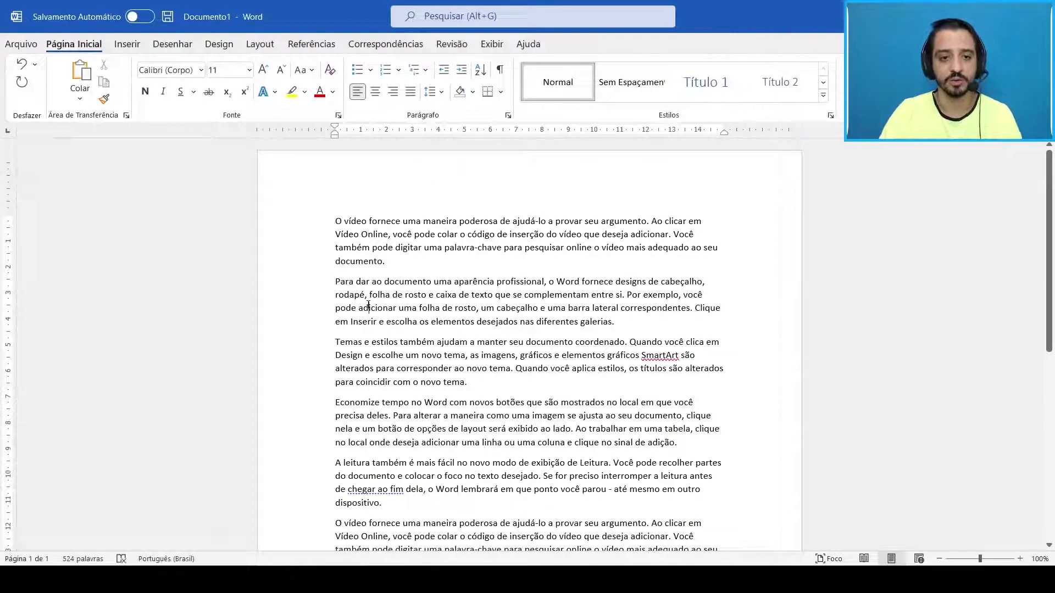
# Type stray text into the second paragraph, then close Word choosing Não Salvar.
pyautogui.click(368, 306)
pyautogui.write('ddfgsdfgdfgd fgdfg')
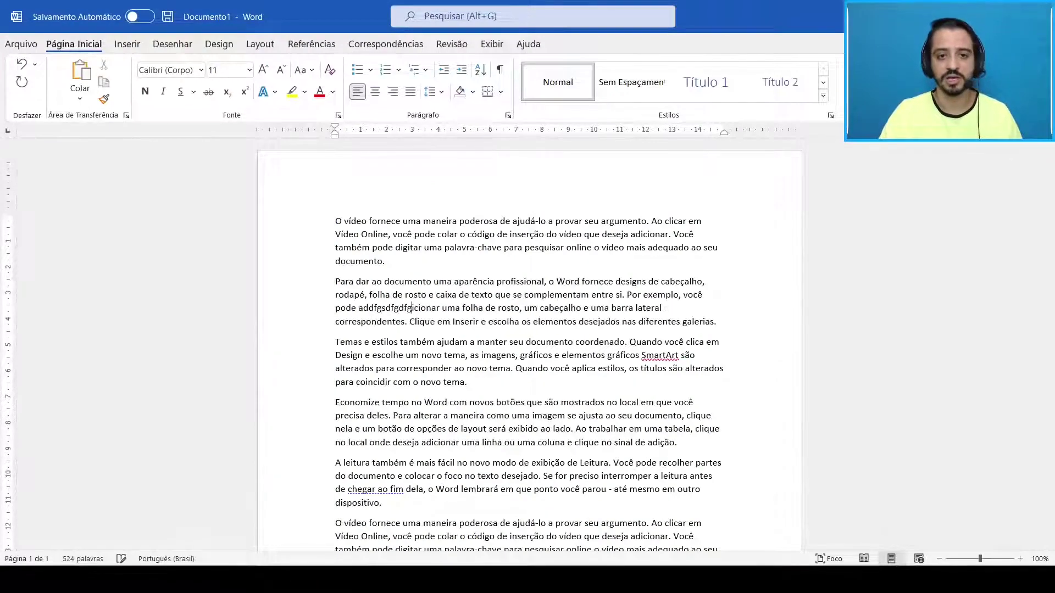
pyautogui.press('Return')
pyautogui.press('Return')
pyautogui.press('Return')
pyautogui.press('Return')
pyautogui.press('Return')
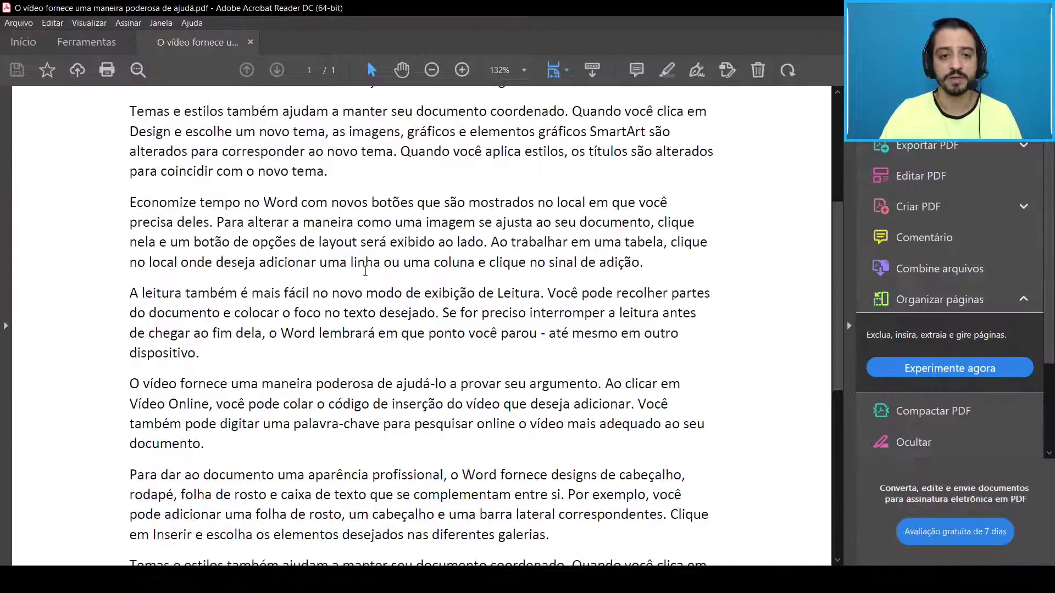
pyautogui.scroll(-5, 365, 271)
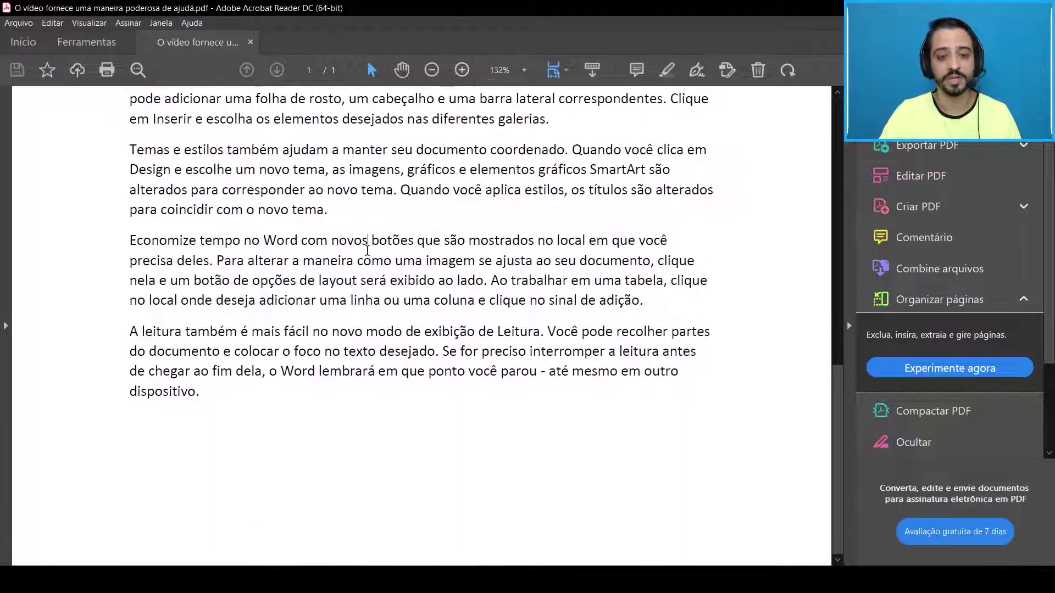
pyautogui.scroll(1, 367, 250)
pyautogui.click(351, 197)
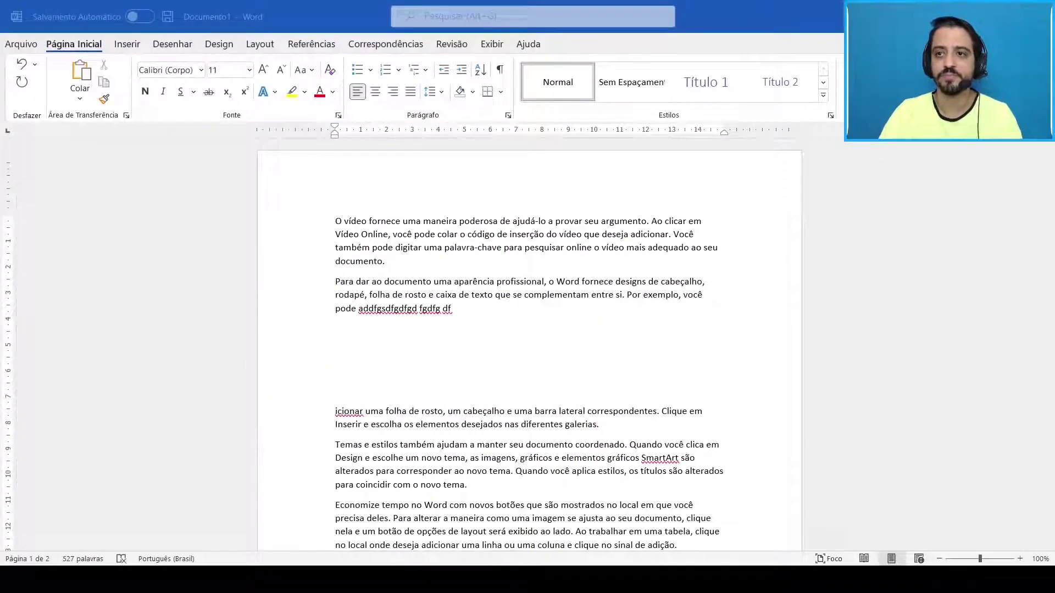
pyautogui.hotkey('alt', 'F4')
pyautogui.click(569, 368)
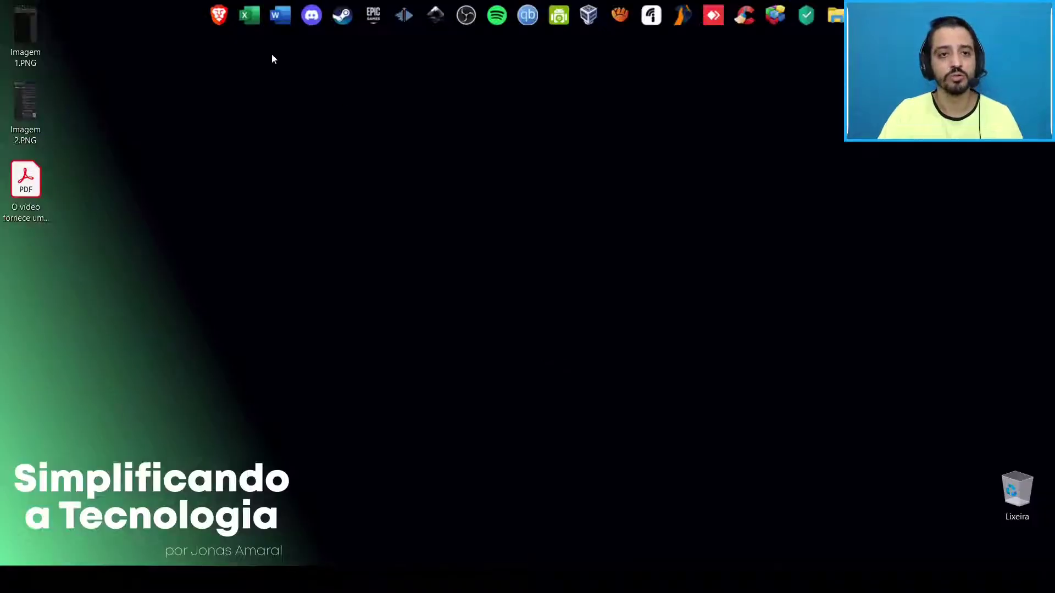
# Create a blank Excel workbook and enter sample text entries in A1:A9.
pyautogui.click(246, 22)
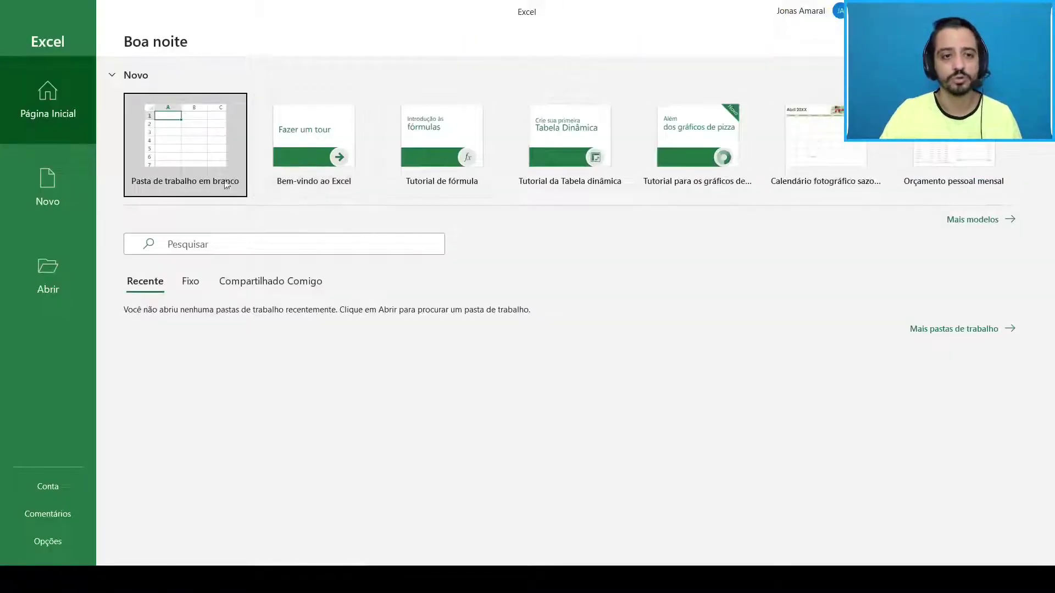
pyautogui.click(198, 157)
pyautogui.write('asdasdasd asdasdasd asdasdasd das das das sd asdasdasd asdasdasd')
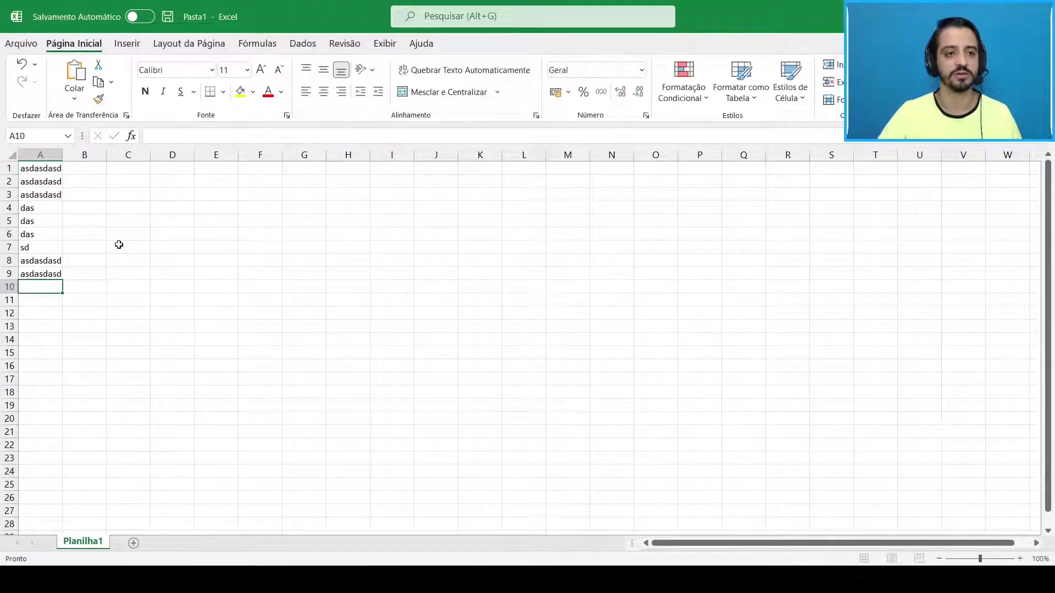
pyautogui.click(21, 43)
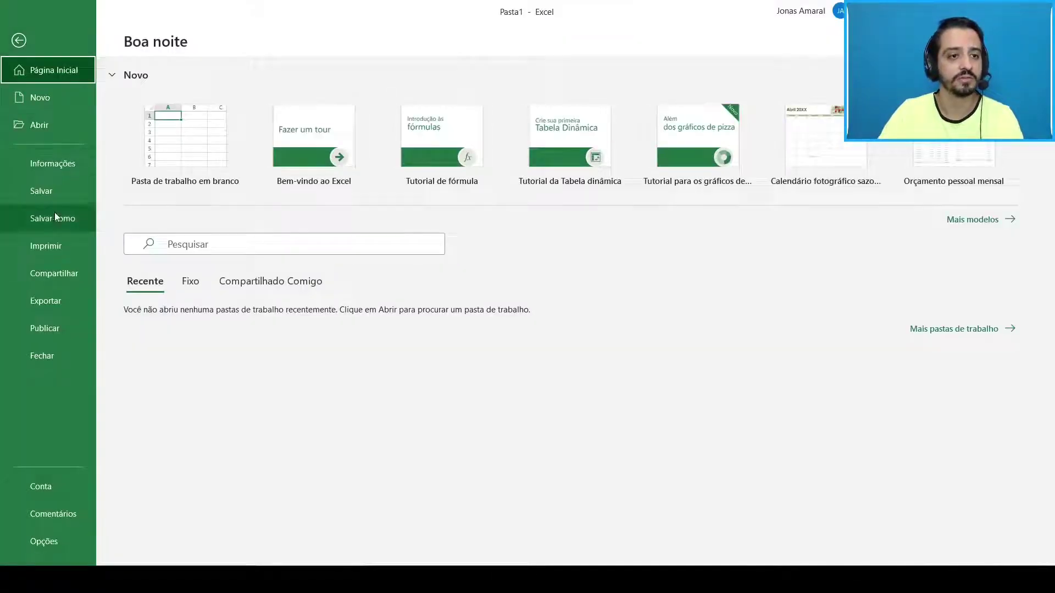
pyautogui.press('Escape')
# Apply Todas as Bordas to A1:B9, then go to Salvar como.
pyautogui.moveTo(50, 167); pyautogui.dragTo(82, 276)
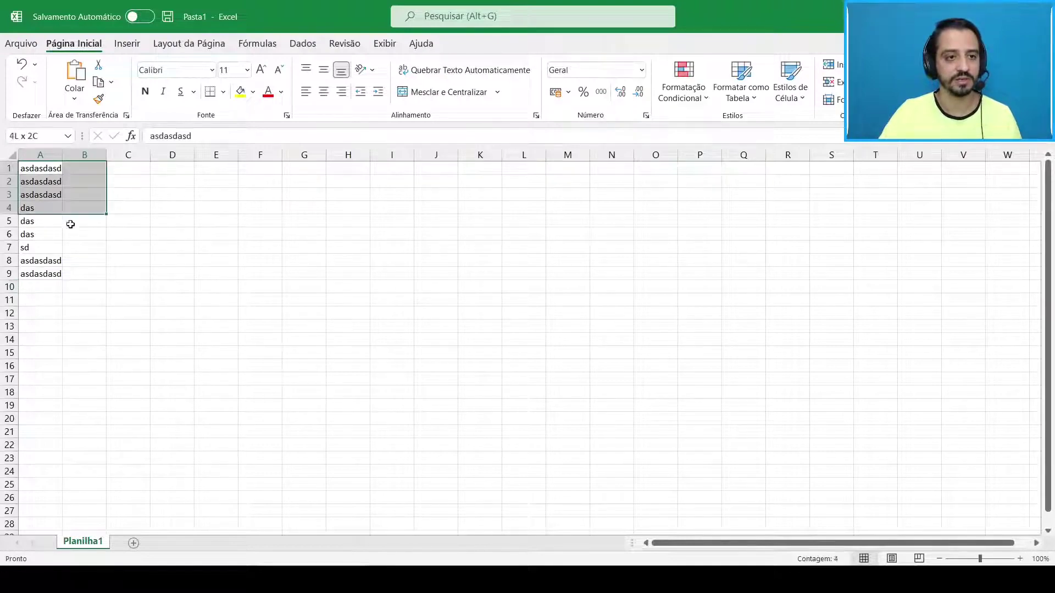
pyautogui.click(223, 92)
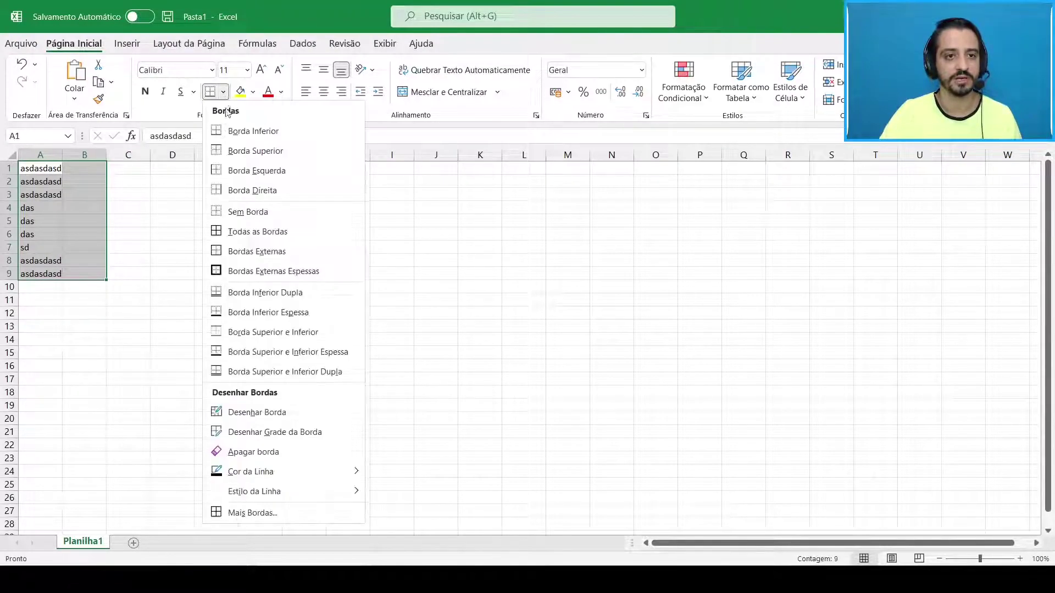
pyautogui.click(241, 231)
pyautogui.click(167, 221)
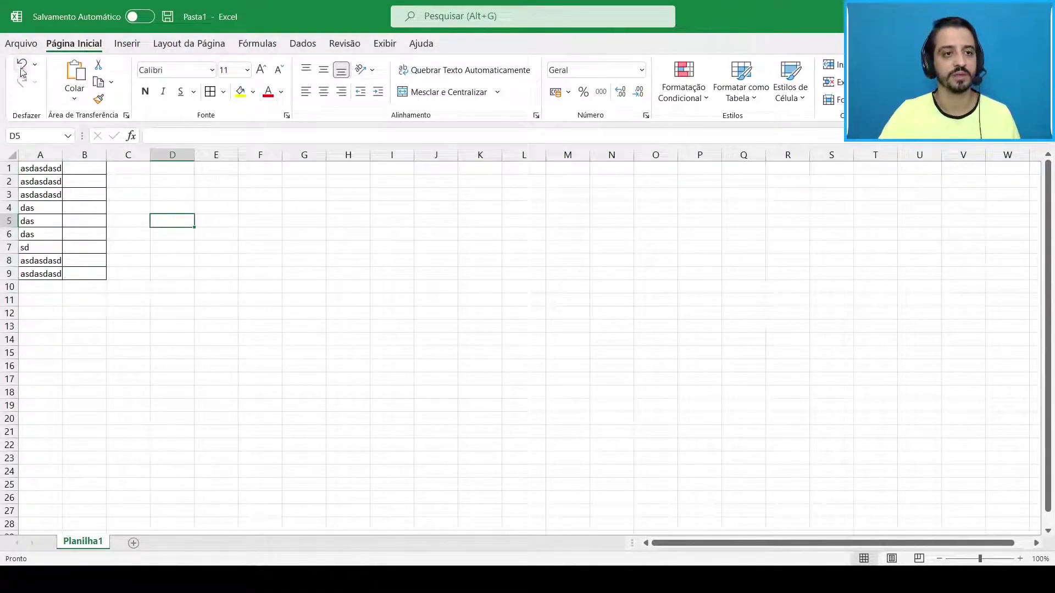
pyautogui.click(21, 43)
pyautogui.click(38, 217)
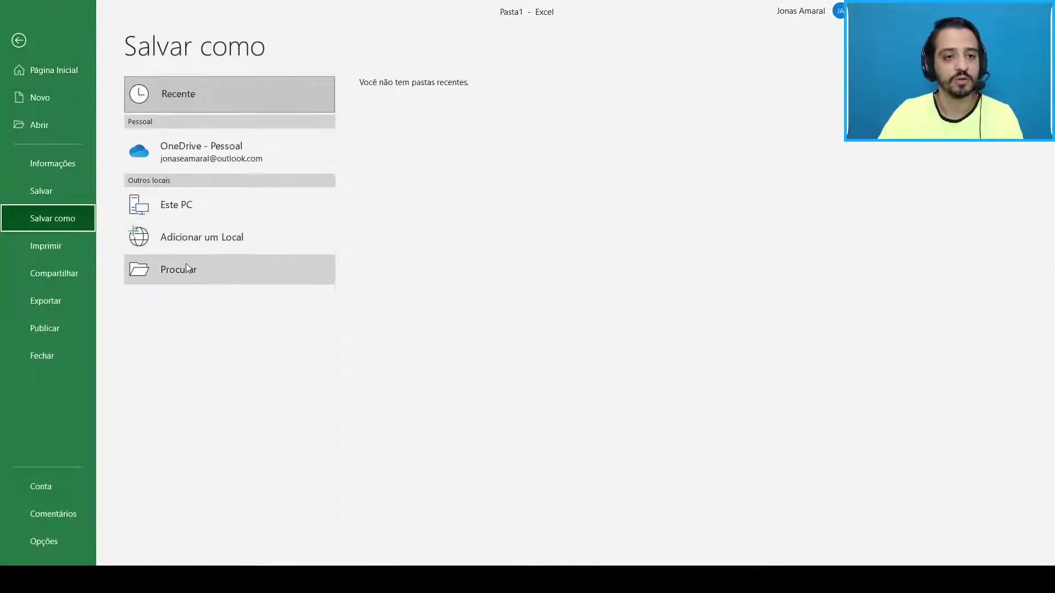
# Save the workbook to the Desktop as Pasta1 with type PDF (*.pdf).
pyautogui.click(185, 264)
pyautogui.click(60, 100)
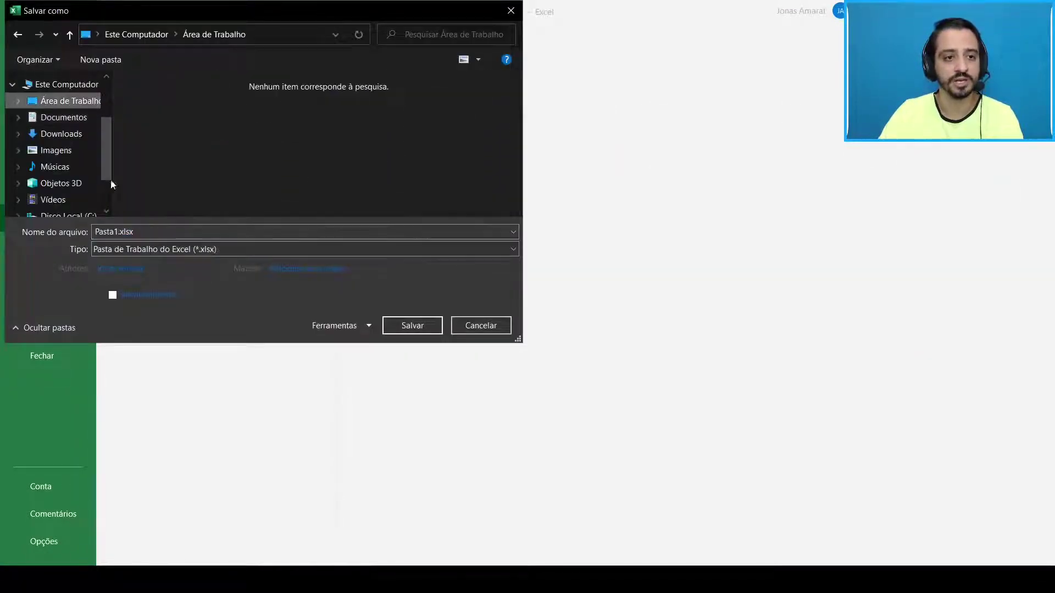
pyautogui.click(156, 233)
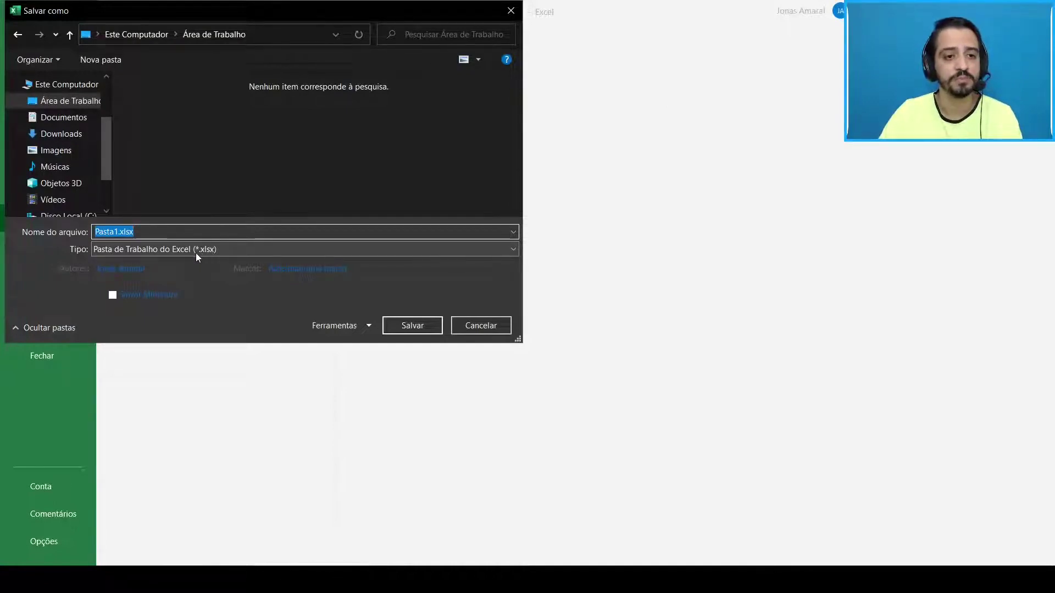
pyautogui.click(138, 252)
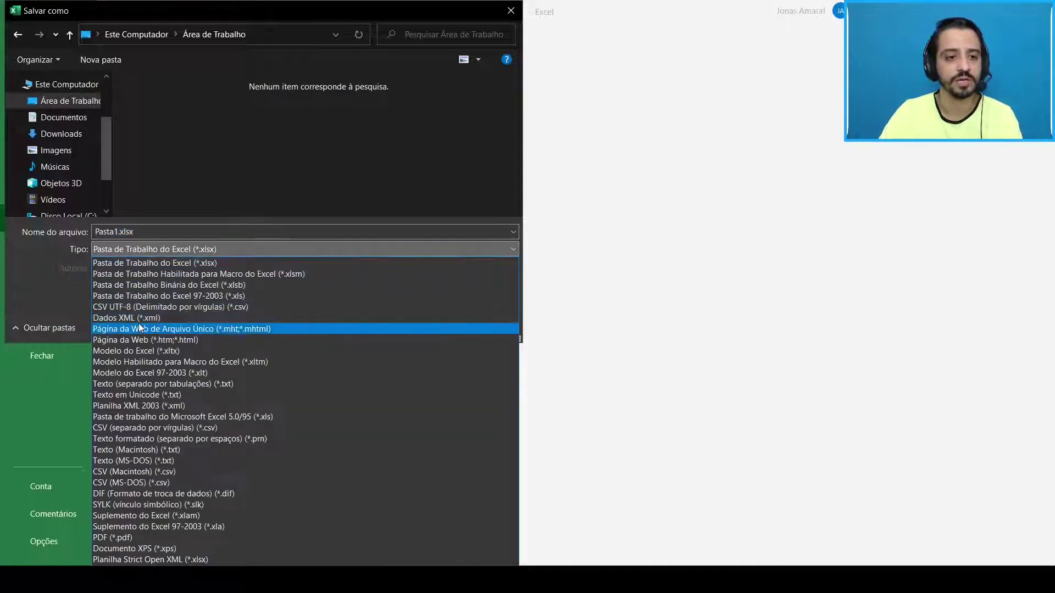
pyautogui.click(118, 536)
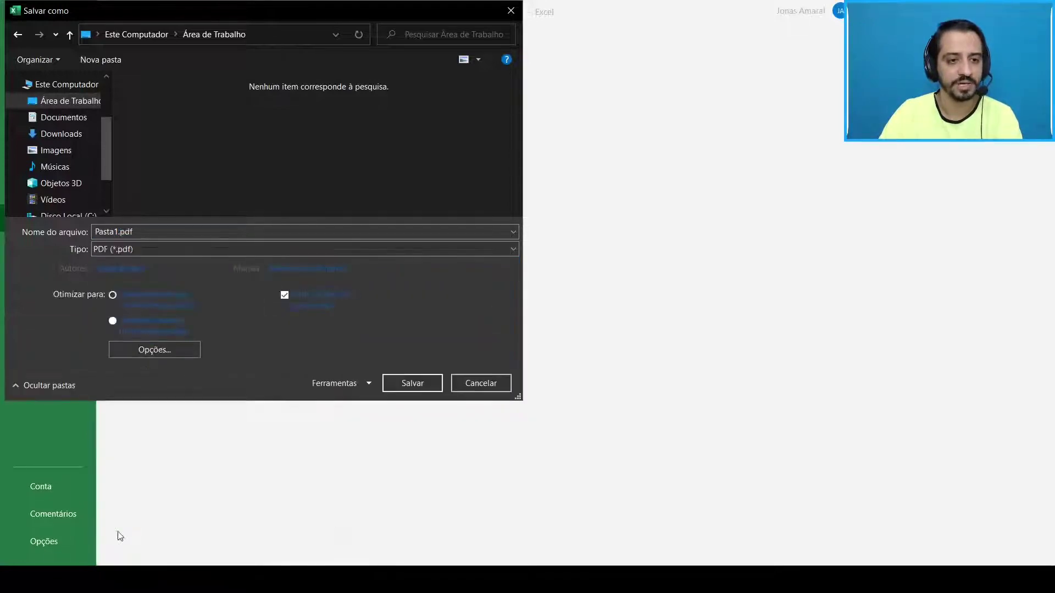
pyautogui.click(411, 384)
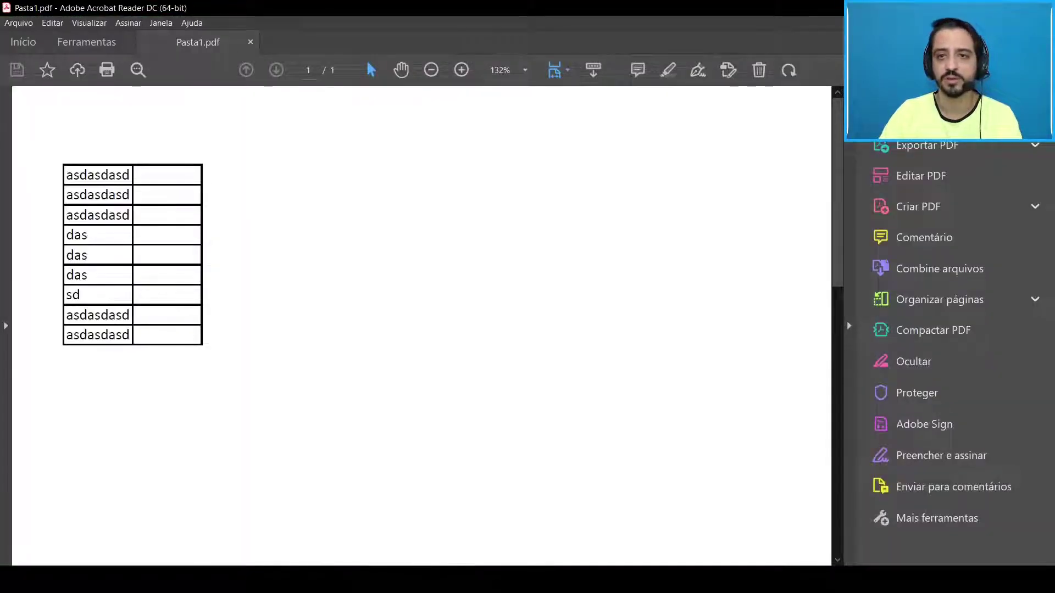
# Scroll through Pasta1.pdf in Acrobat Reader, then close the Excel workbook.
pyautogui.scroll(2, 351, 245)
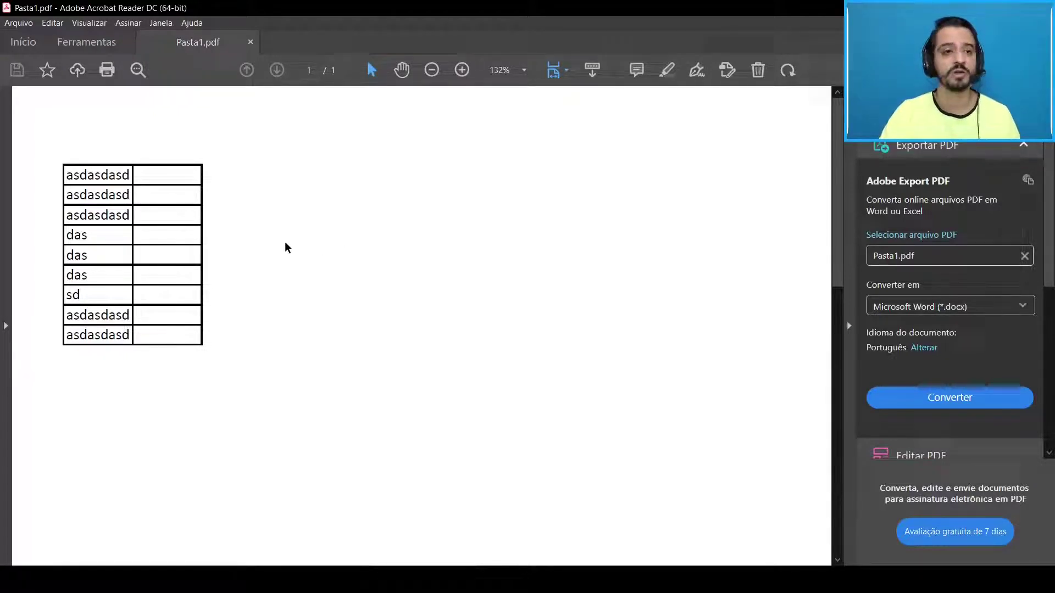
pyautogui.scroll(-2, 285, 246)
pyautogui.scroll(-5, 285, 246)
pyautogui.scroll(2, 285, 246)
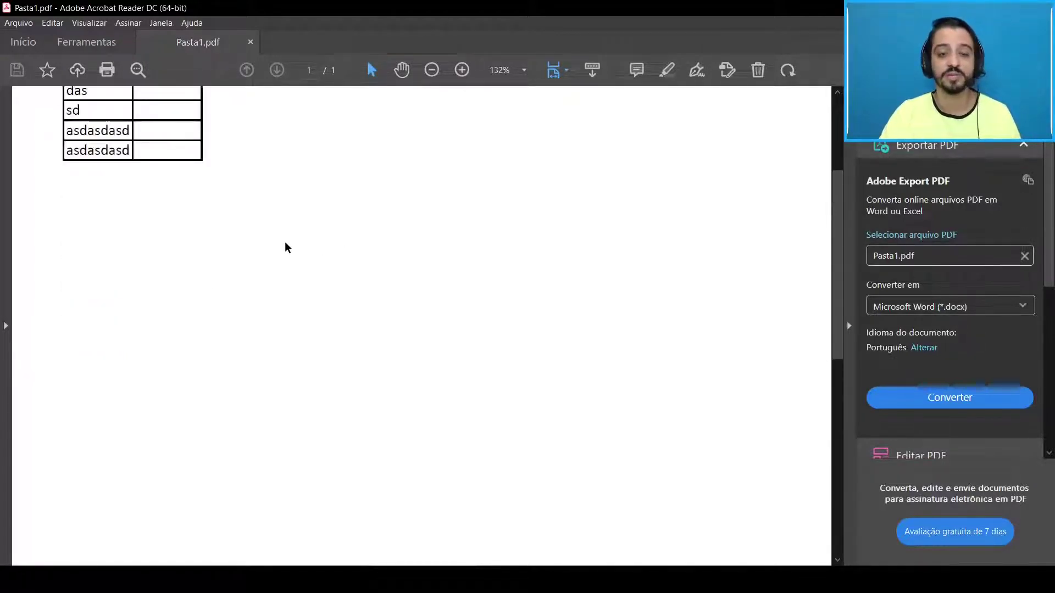
pyautogui.scroll(5, 285, 246)
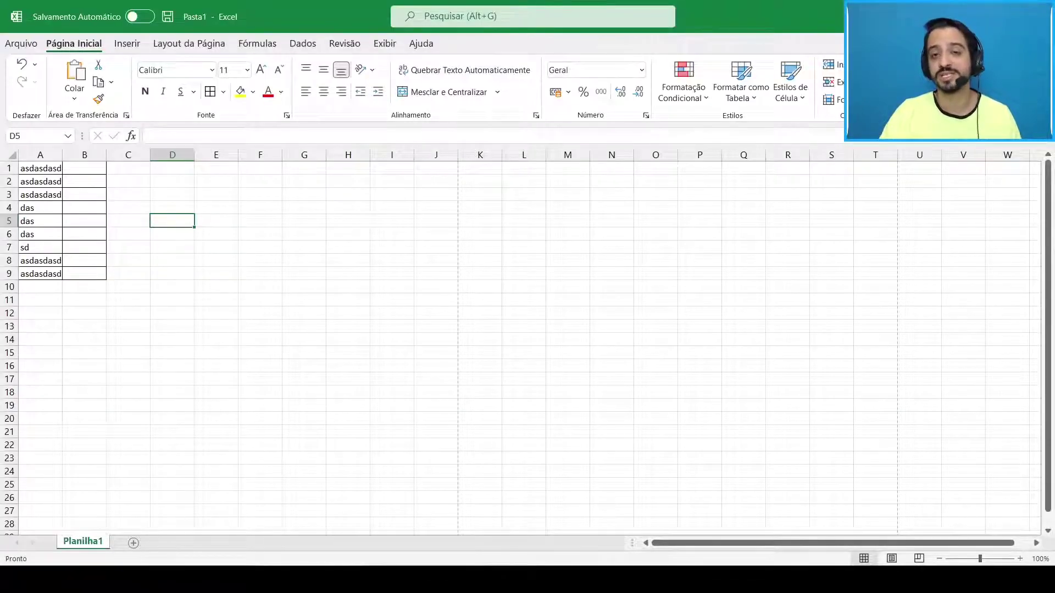
pyautogui.click(1042, 8)
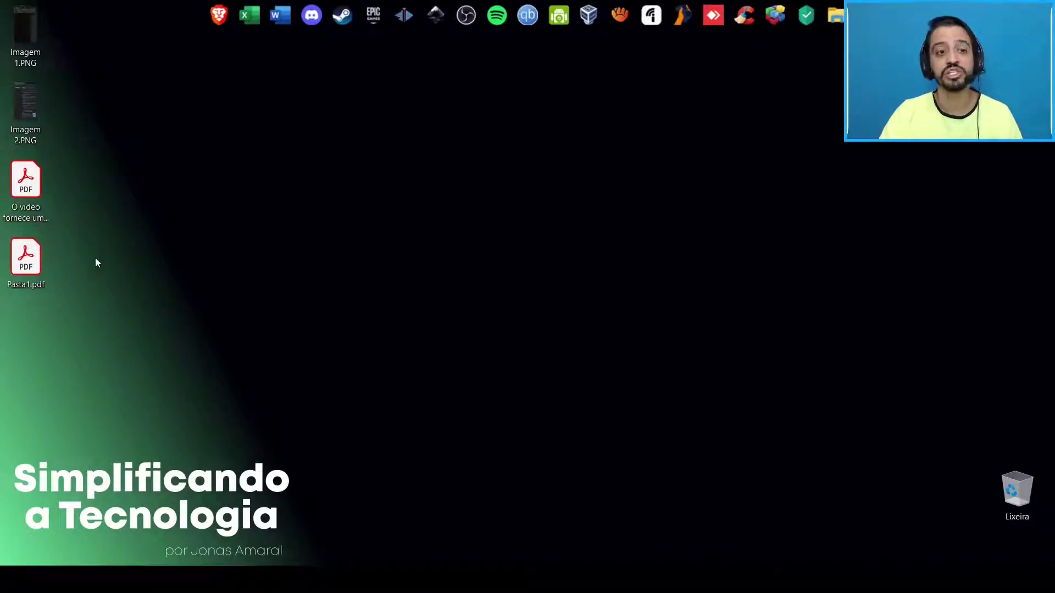
# Permanently delete both PDF files from the desktop.
pyautogui.moveTo(96, 262); pyautogui.dragTo(25, 193)
pyautogui.hotkey('shift', 'Delete')
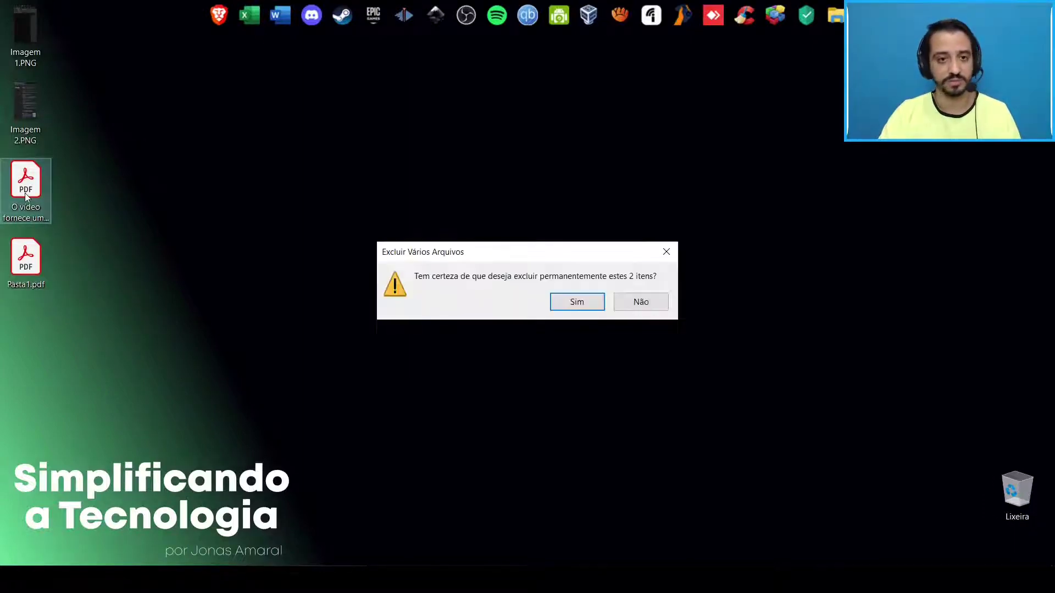
pyautogui.press('Return')
# Move the two PNG images and preview Imagem 1.PNG and Imagem 2.PNG in Photos.
pyautogui.moveTo(80, 38)
pyautogui.mouseDown()
pyautogui.moveTo(11, 143)
pyautogui.moveTo(291, 248)
pyautogui.mouseUp()
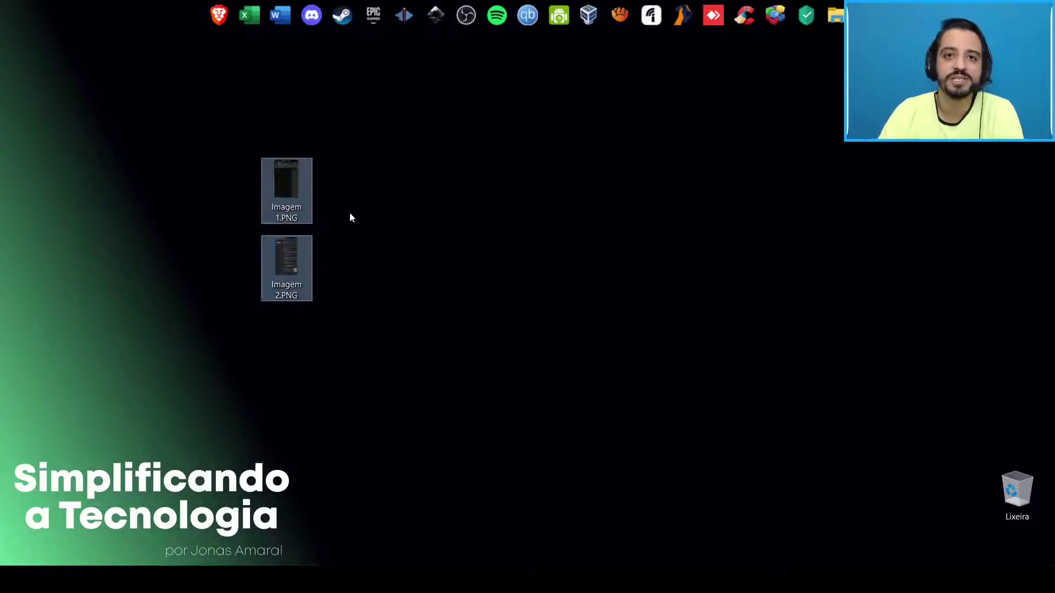
pyautogui.doubleClick(305, 189)
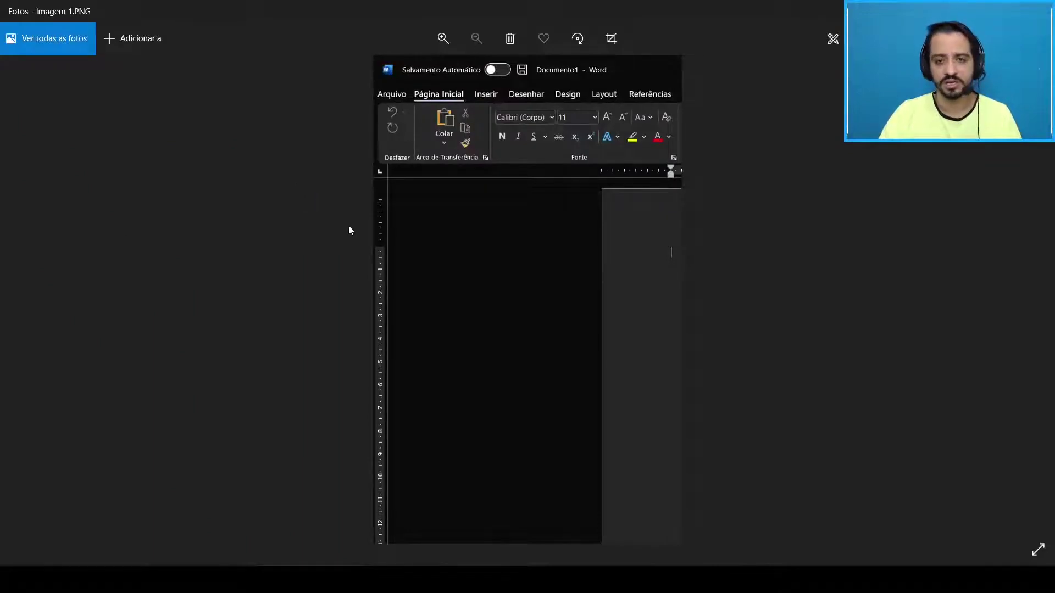
pyautogui.press('Right')
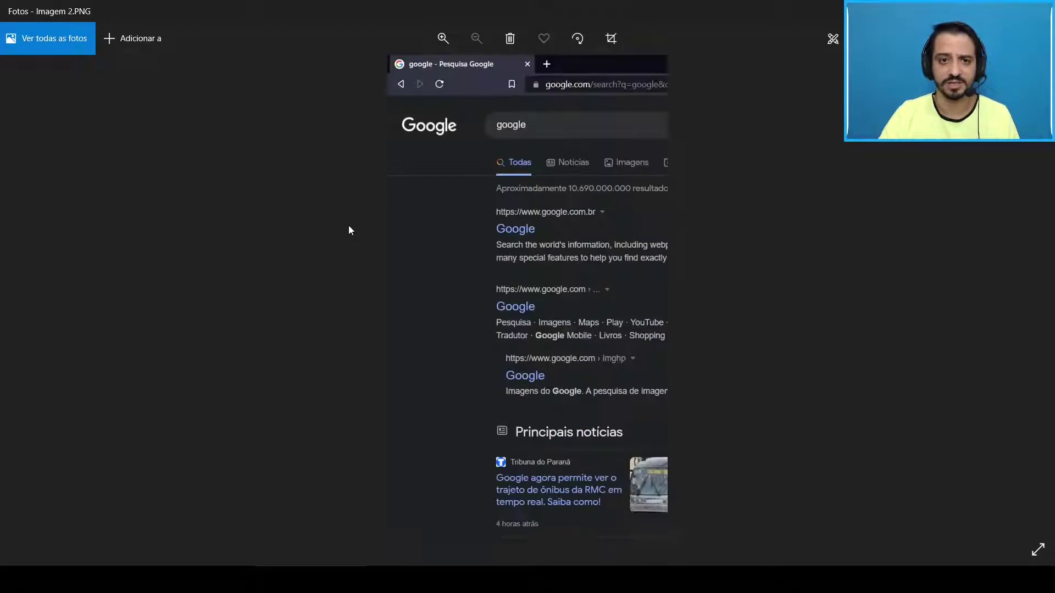
pyautogui.click(1042, 11)
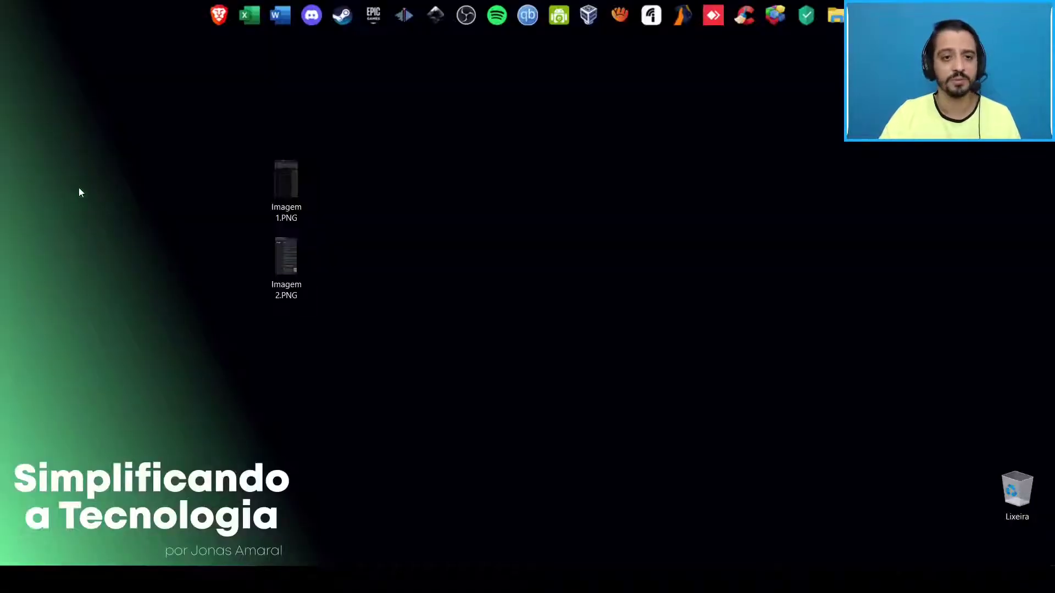
# Rename Imagem 1.PNG to cpf.PNG and Imagem 2.PNG to rg.PNG.
pyautogui.click(275, 197)
pyautogui.press('F2')
pyautogui.write('cpf')
pyautogui.press('Return')
pyautogui.press('Down')
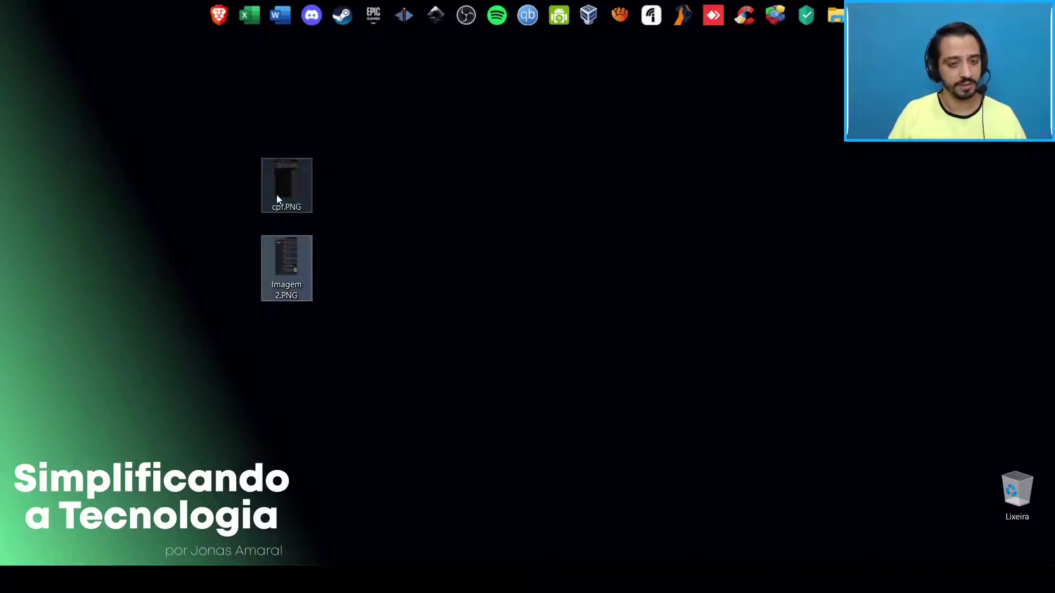
pyautogui.press('F2')
pyautogui.write('rg')
pyautogui.press('Return')
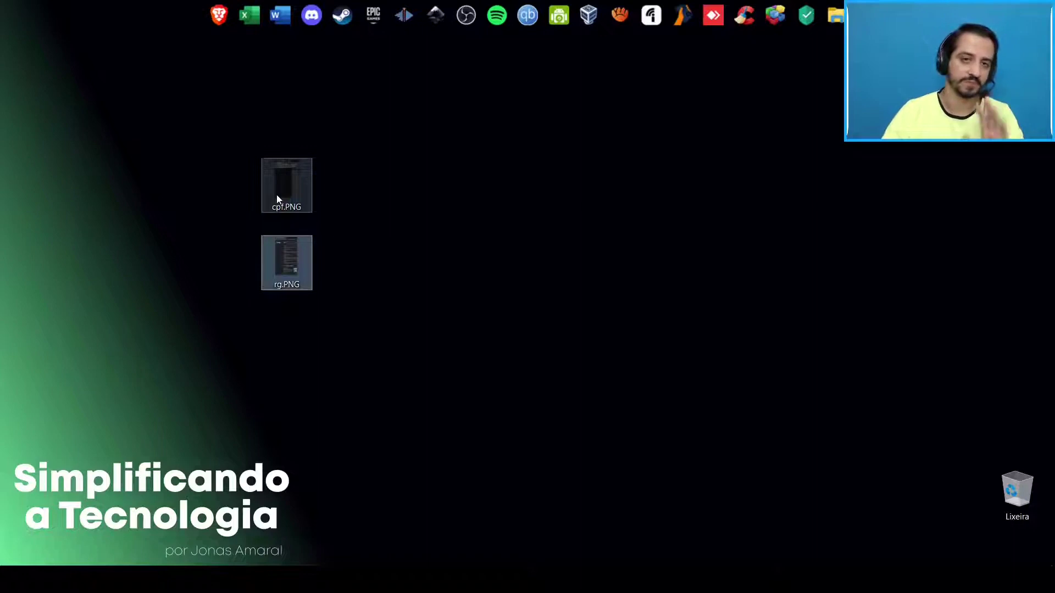
# Check cpf.PNG in the image viewer, then launch Brave.
pyautogui.doubleClick(277, 199)
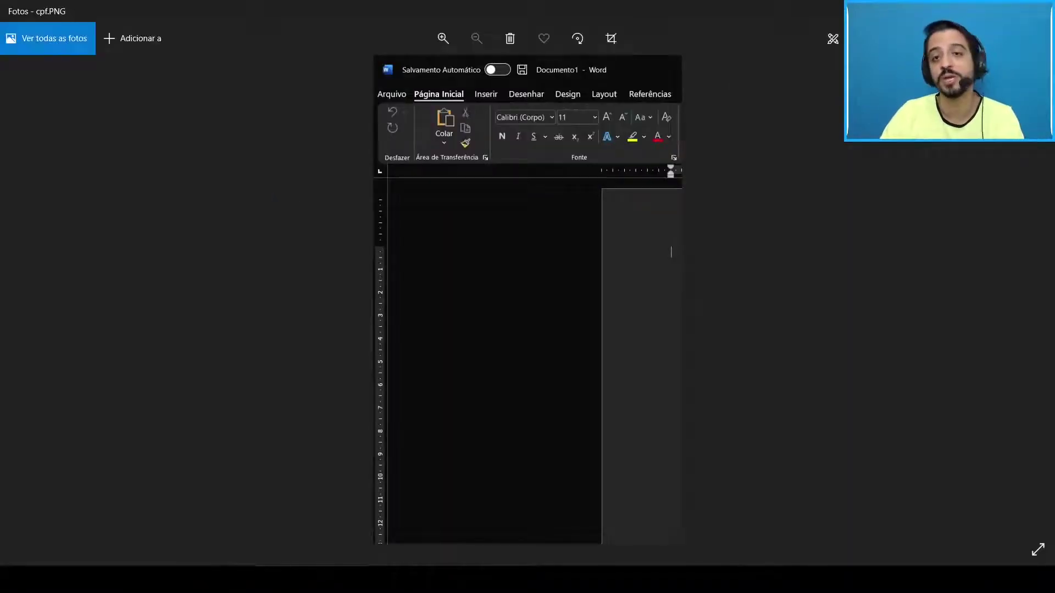
pyautogui.hotkey('alt', 'F4')
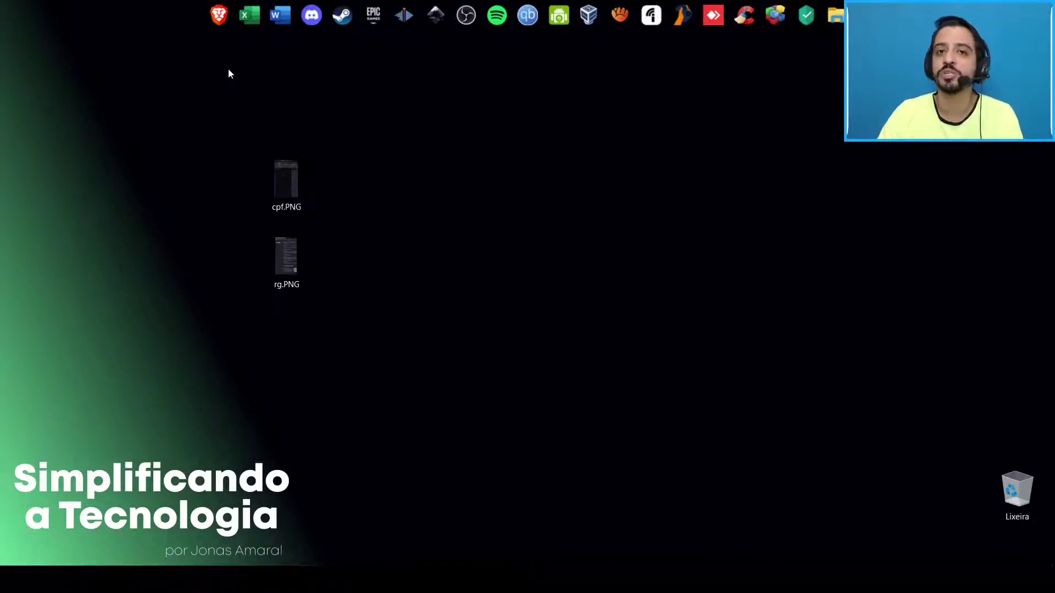
pyautogui.click(219, 15)
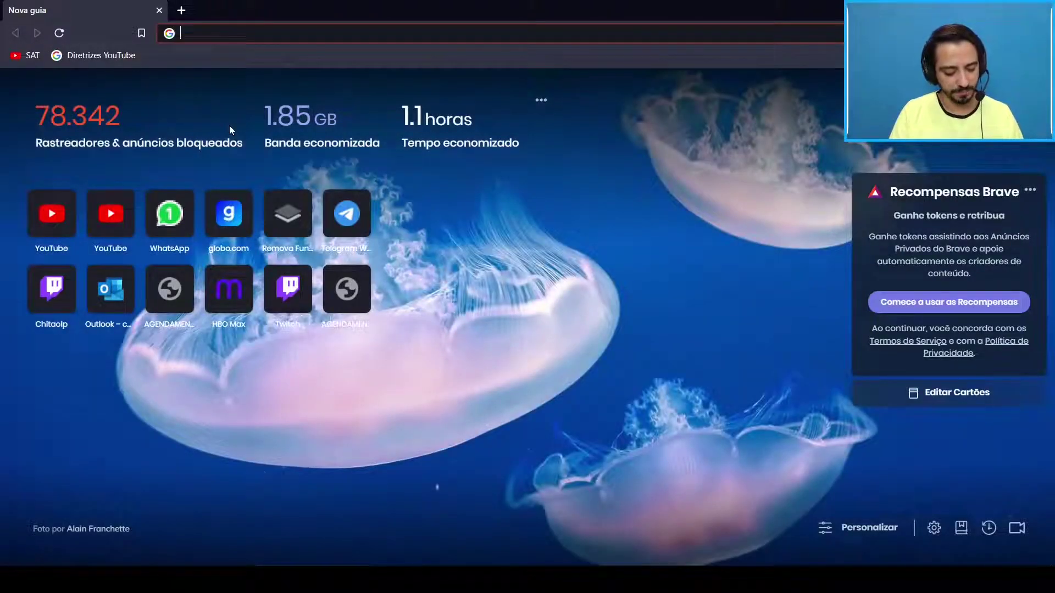
# Search for 'pdfcreator' and open the pdfforge.org PDFCreator result.
pyautogui.write('pdfcreator')
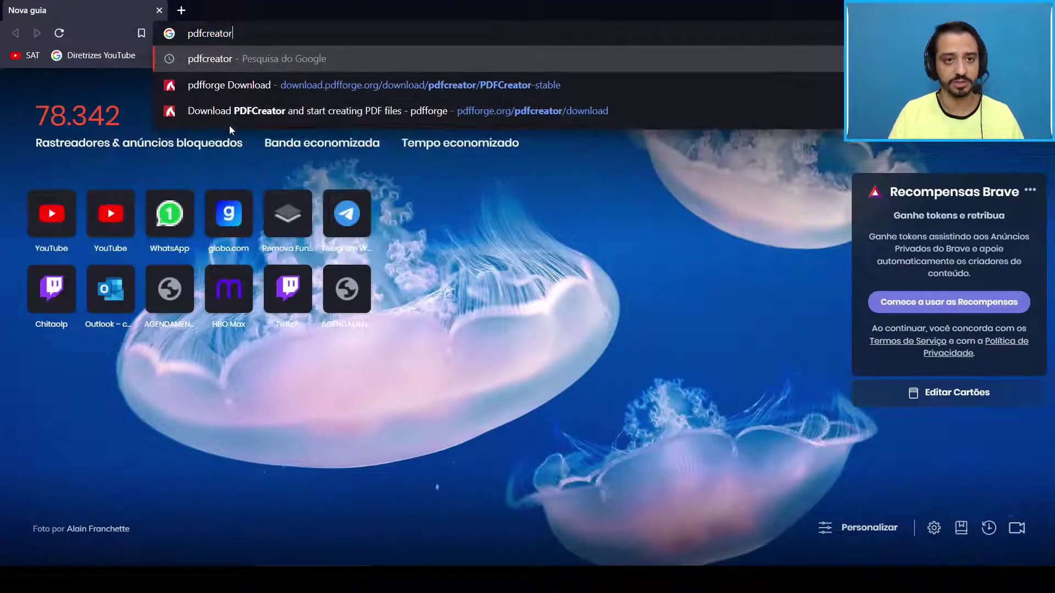
pyautogui.press('Return')
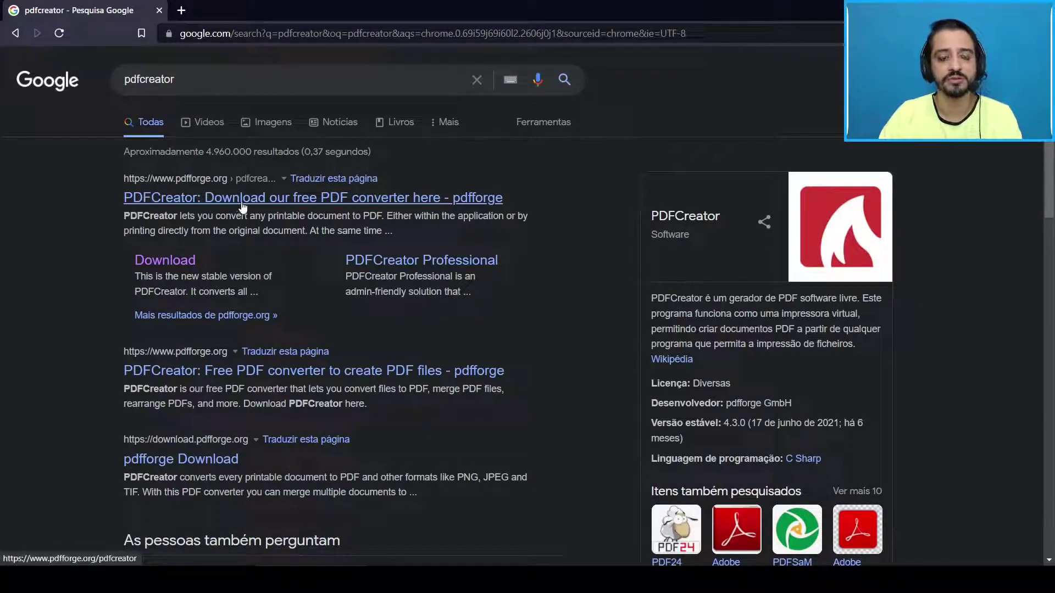
pyautogui.click(264, 205)
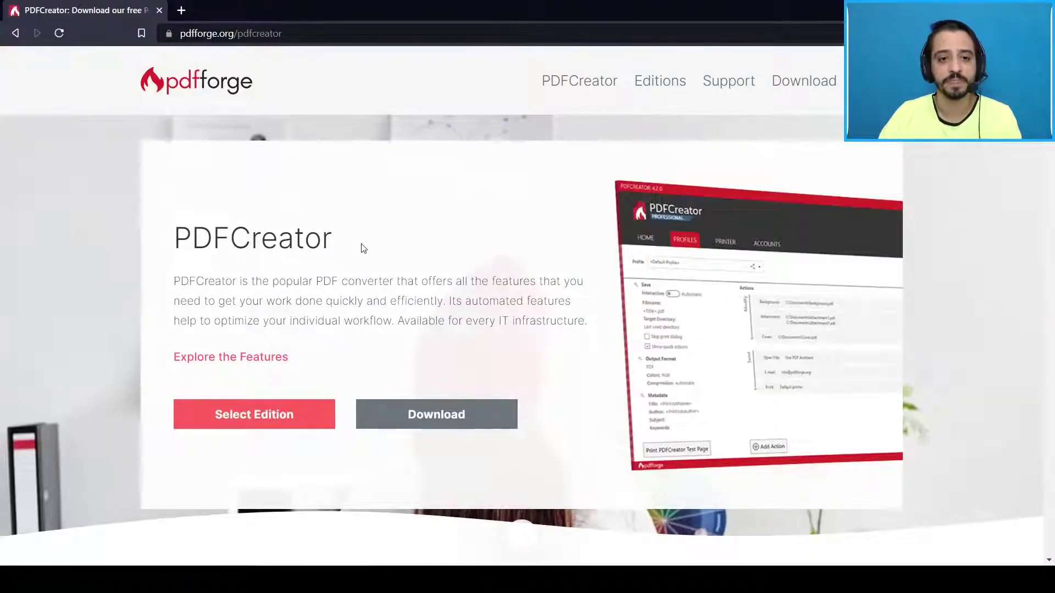
# Download PDFCreator Free from pdfforge, choose Manter on the warning, and run the installer.
pyautogui.click(426, 406)
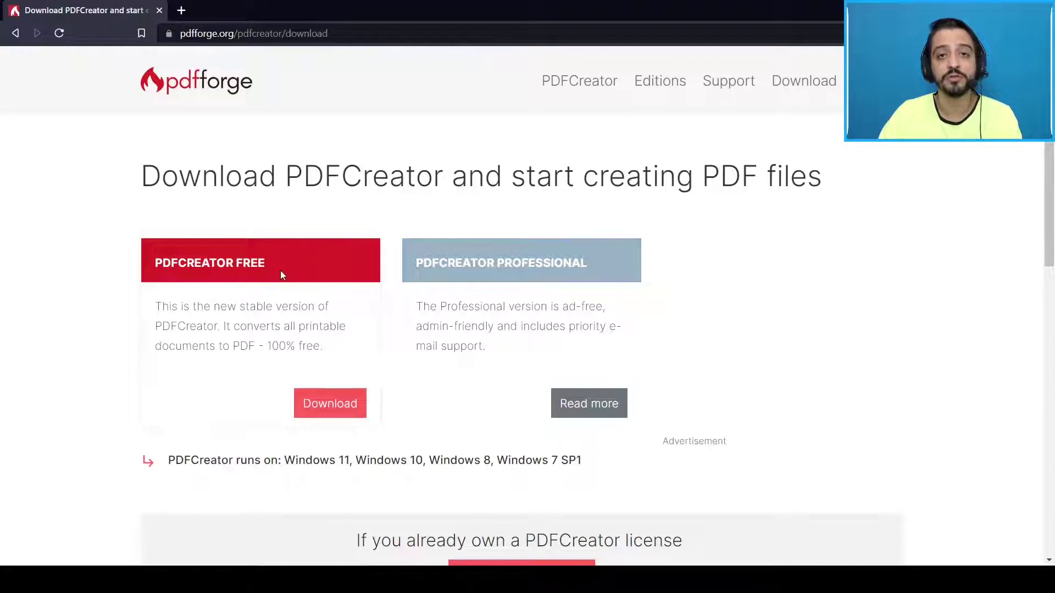
pyautogui.click(323, 411)
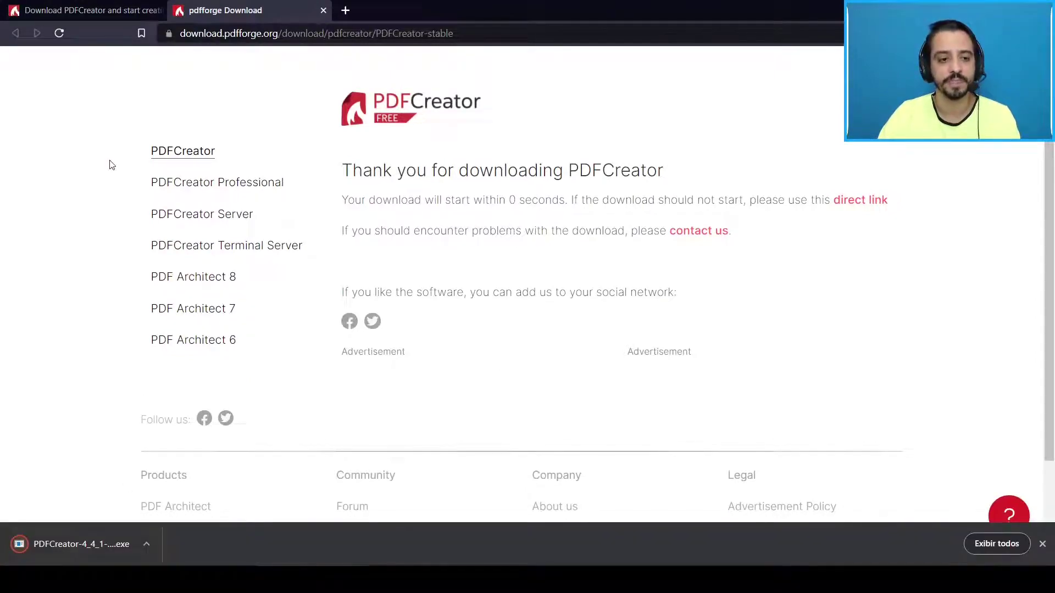
pyautogui.click(159, 10)
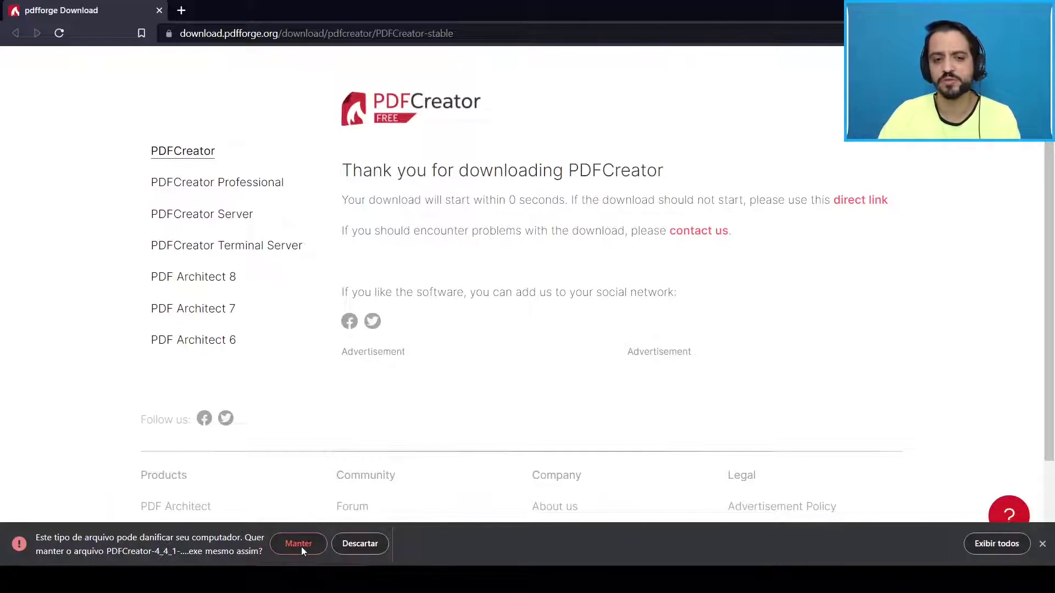
pyautogui.click(301, 546)
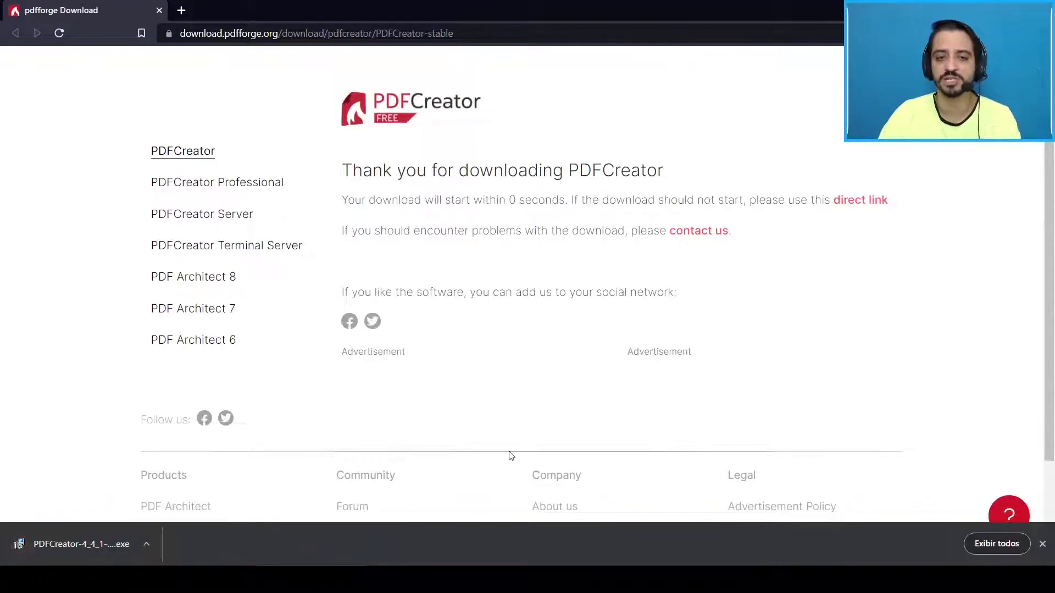
pyautogui.click(53, 547)
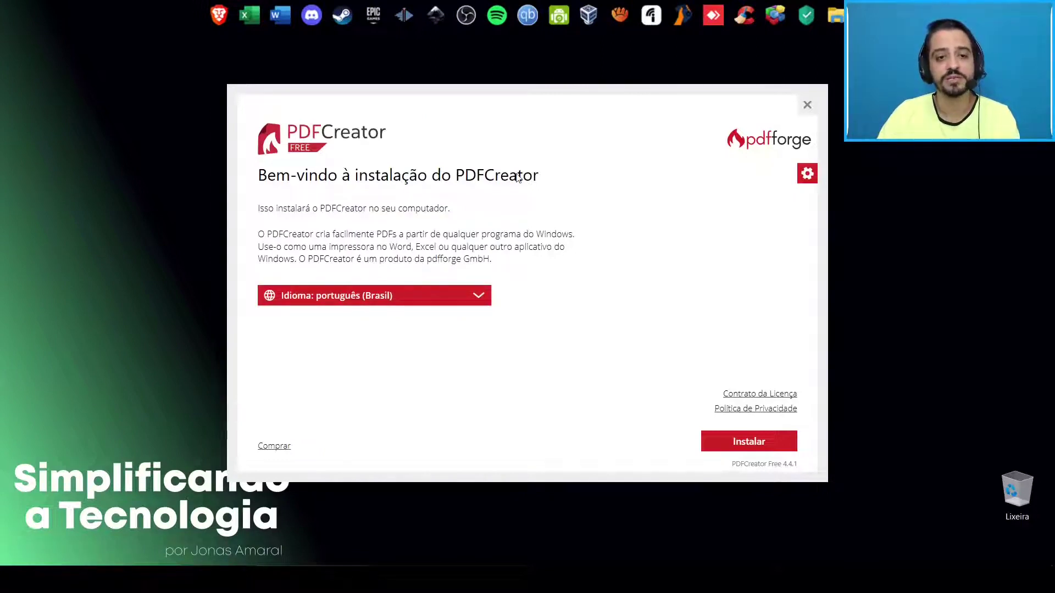
# Keep Portuguese (Brasil) as language, review Configurações Avançadas, and start installing with Instalar.
pyautogui.click(460, 291)
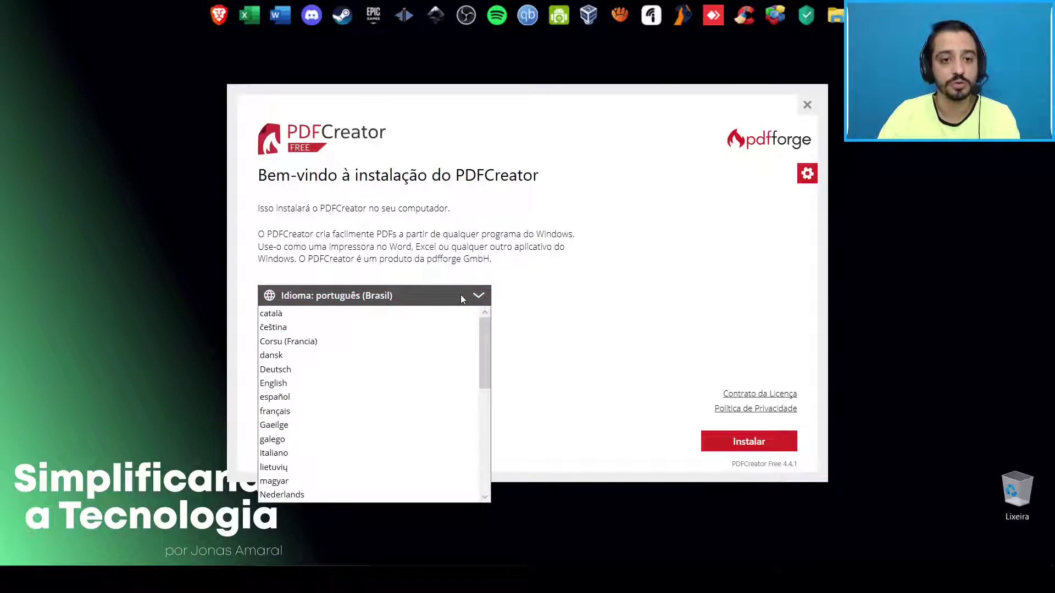
pyautogui.click(461, 294)
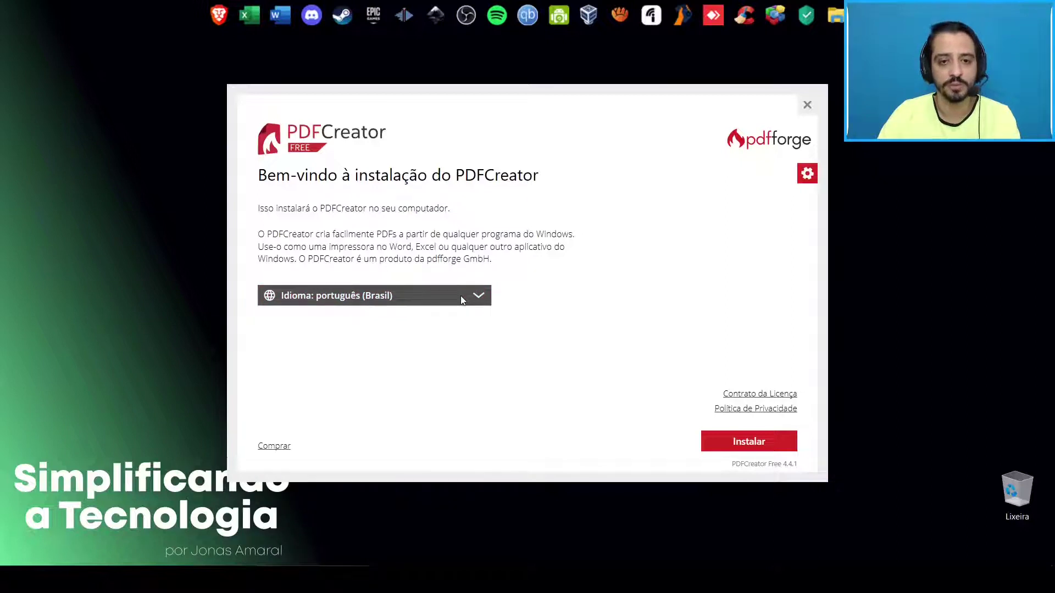
pyautogui.click(807, 175)
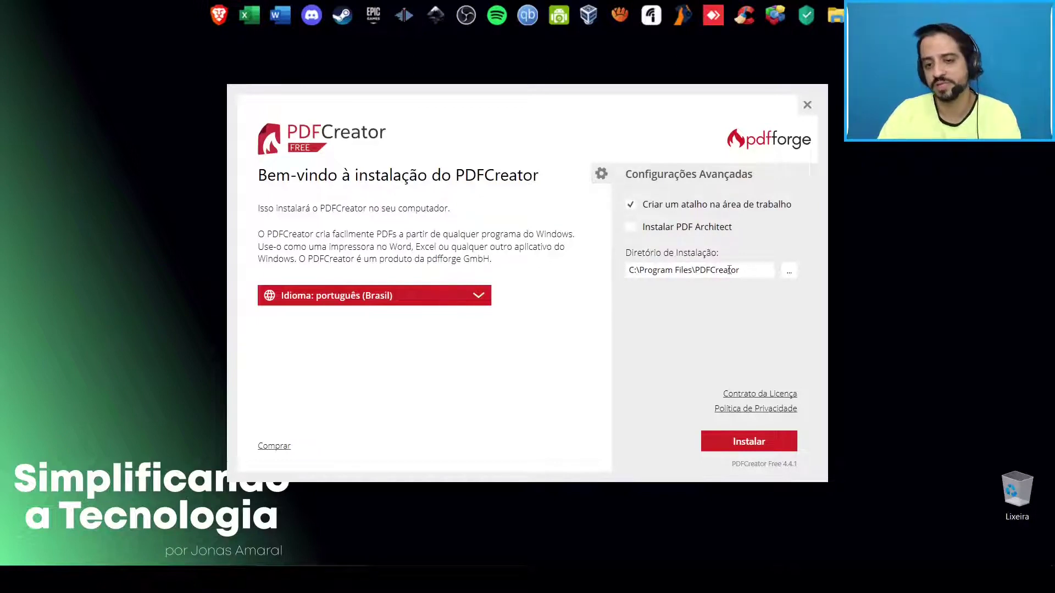
pyautogui.click(725, 438)
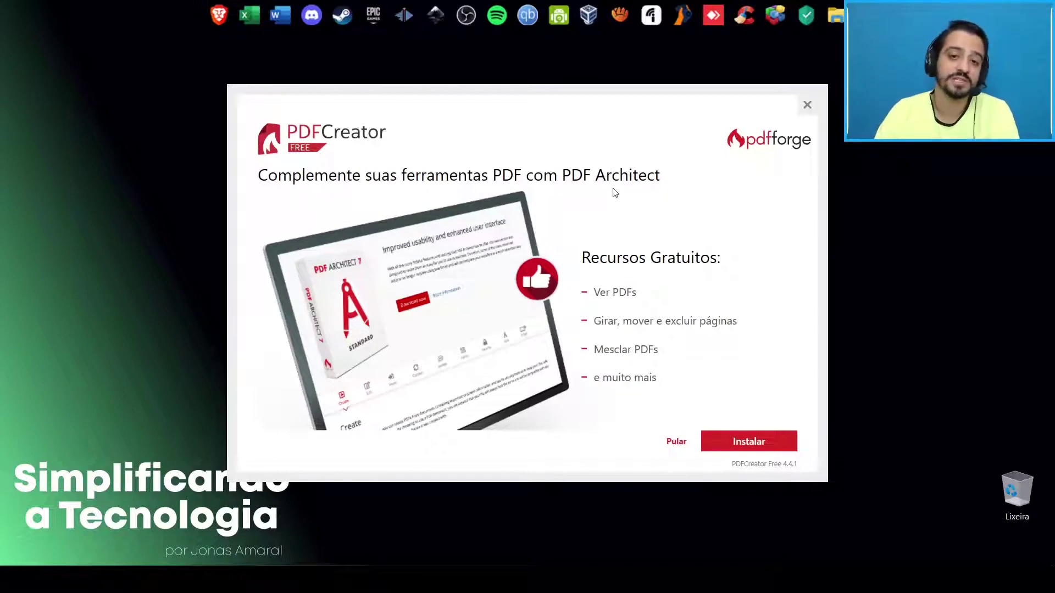
# Skip the PDF Architect offer, decline Chrome, and close the finished PDFCreator 4.4.1 installer.
pyautogui.click(676, 444)
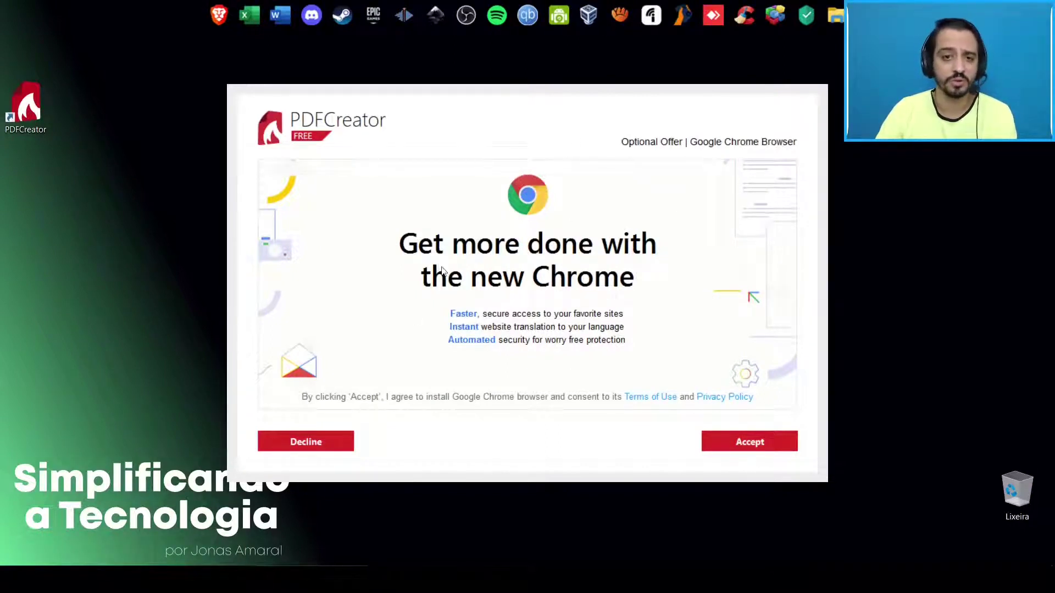
pyautogui.click(306, 443)
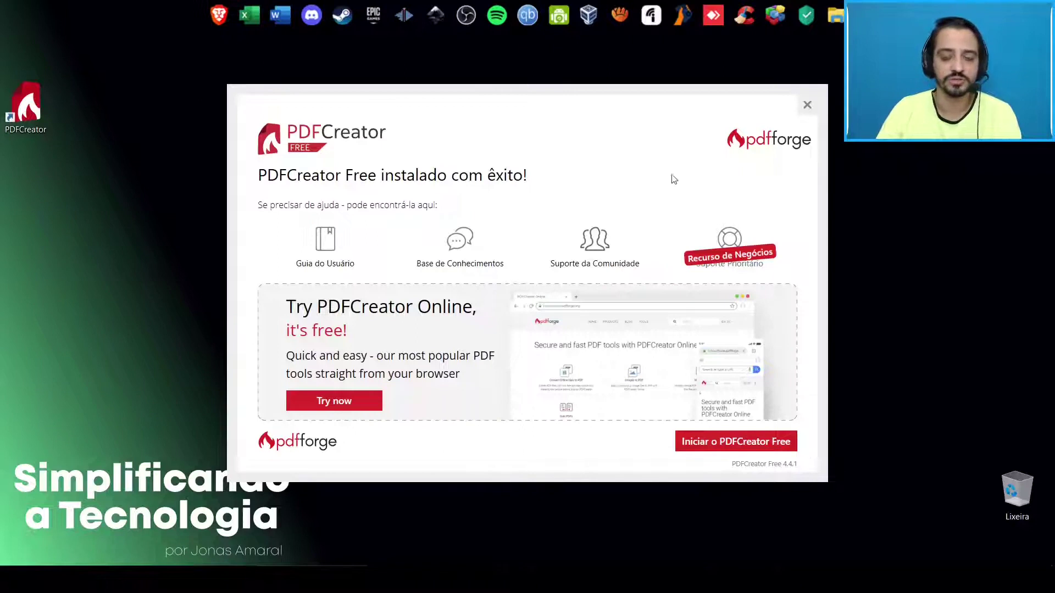
pyautogui.click(806, 105)
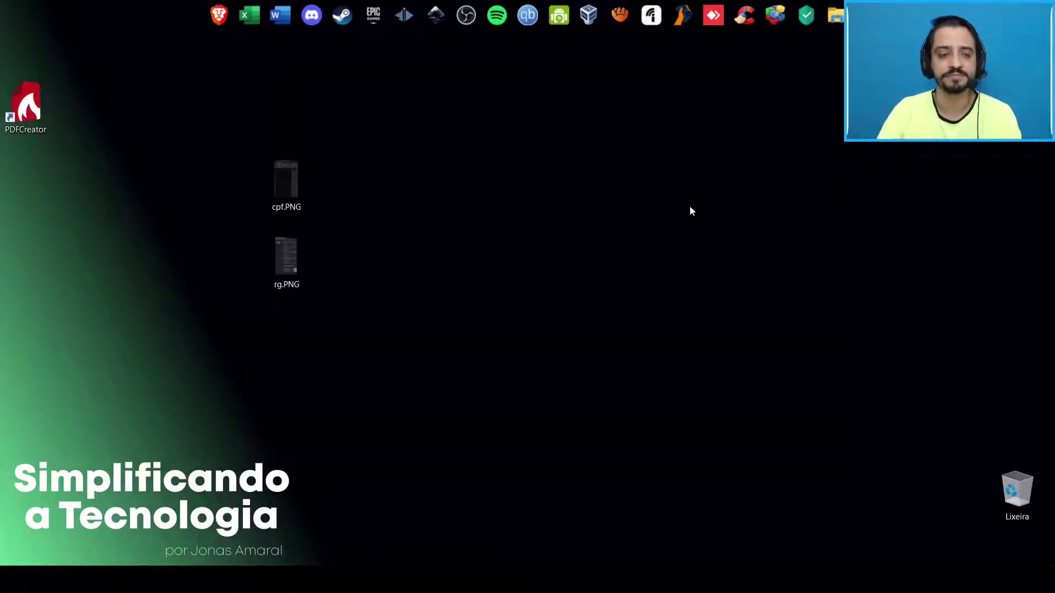
# Start printing cpf.PNG from the desktop with PDFCreator selected as the printer.
pyautogui.moveTo(291, 190)
pyautogui.mouseDown()
pyautogui.moveTo(394, 113)
pyautogui.moveTo(390, 201)
pyautogui.mouseUp()
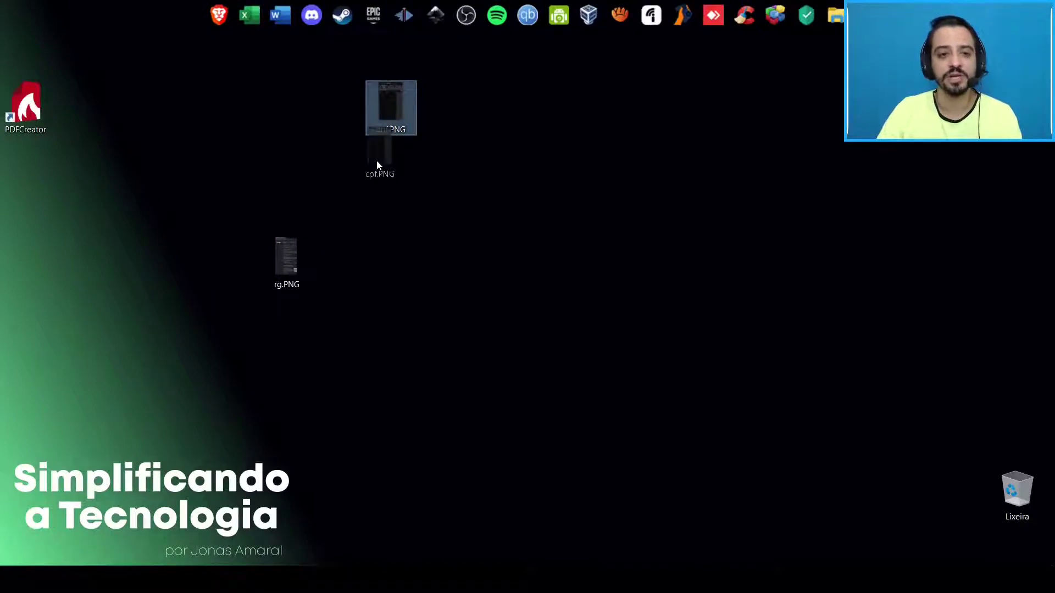
pyautogui.rightClick(393, 189)
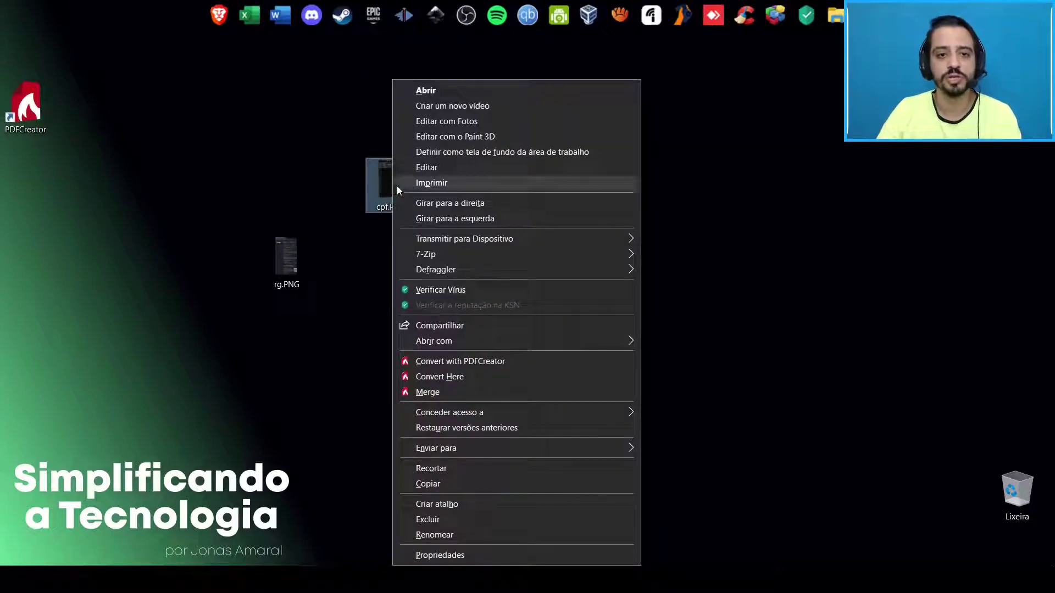
pyautogui.click(420, 184)
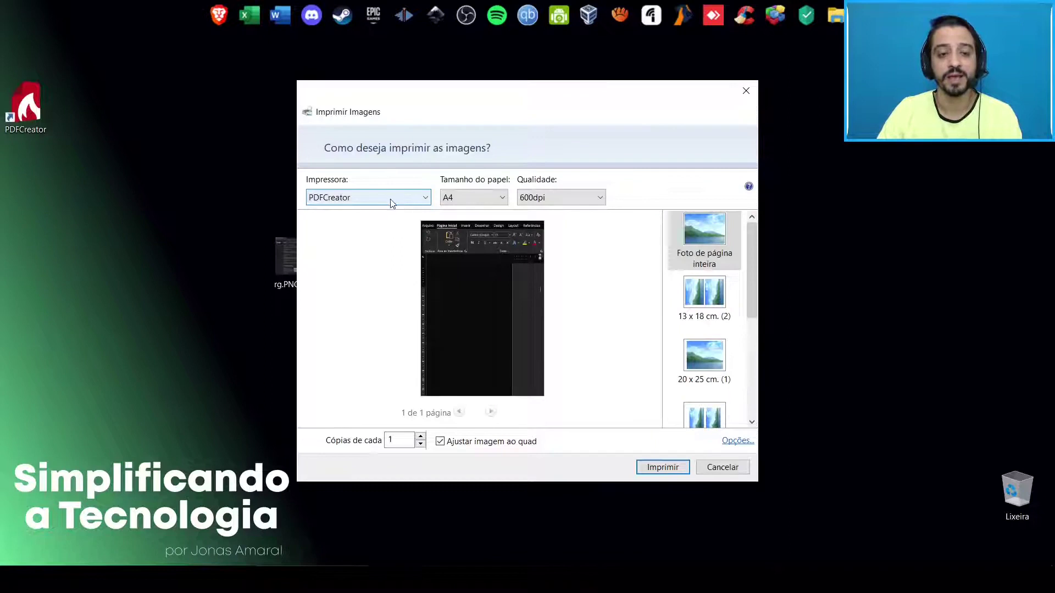
pyautogui.click(388, 198)
pyautogui.click(356, 212)
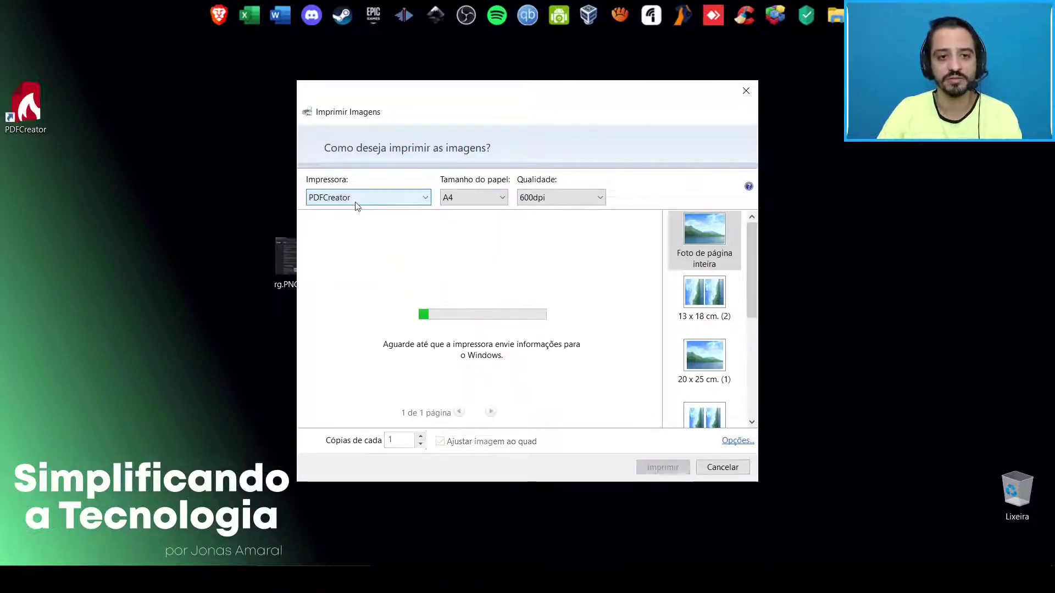
pyautogui.click(358, 199)
pyautogui.click(358, 199)
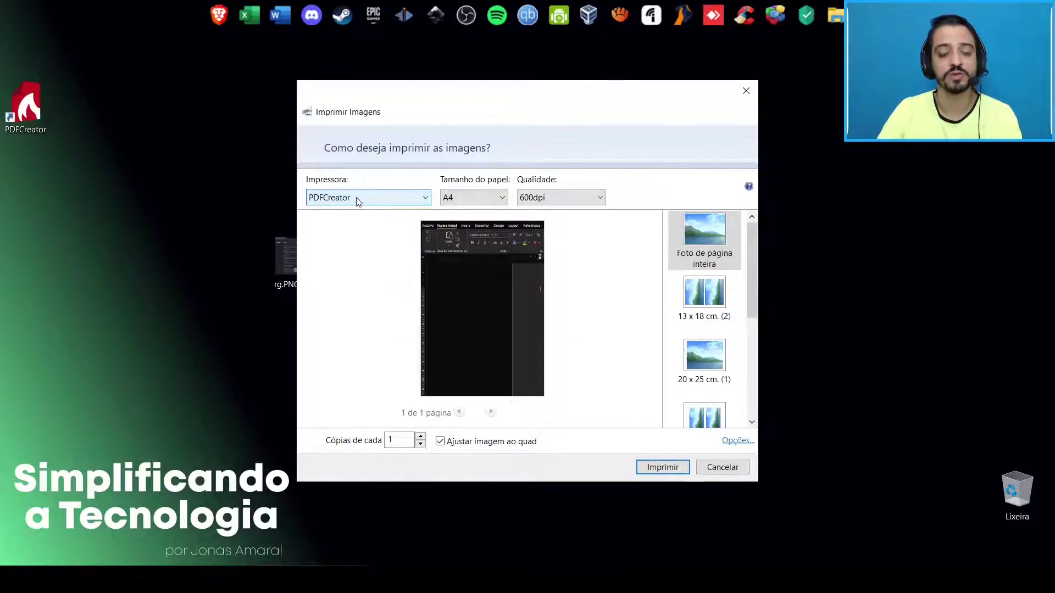
pyautogui.click(356, 199)
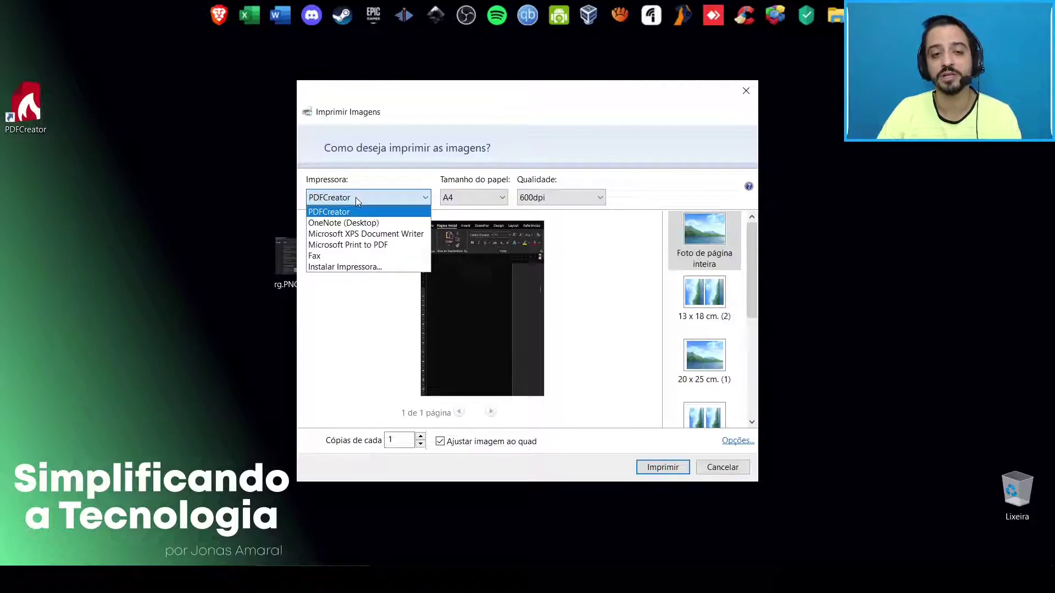
pyautogui.click(332, 213)
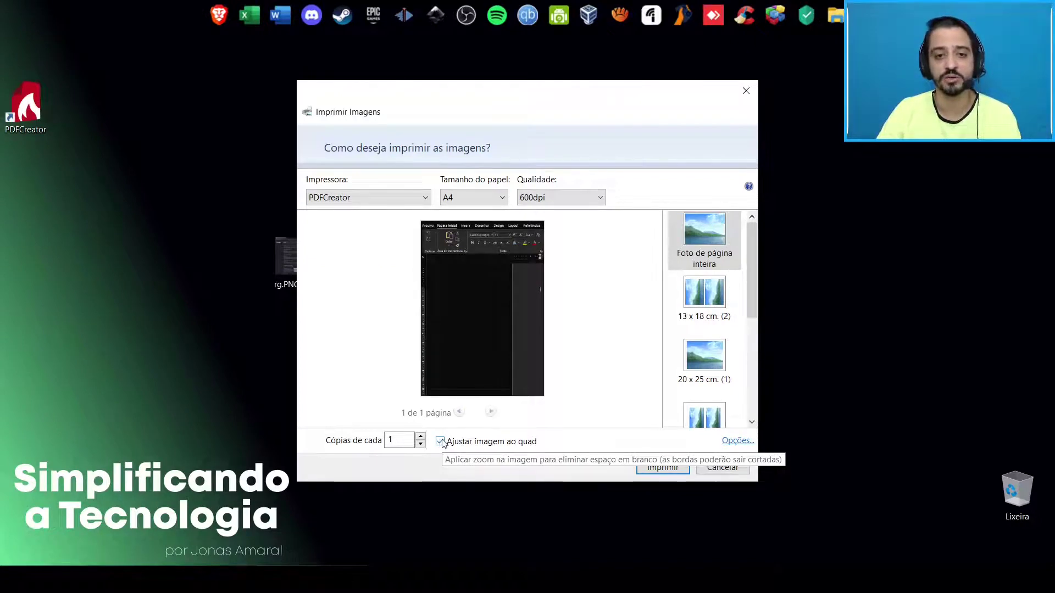
# Turn off 'Ajustar imagem ao quadro' and keep print quality at 600dpi.
pyautogui.click(440, 442)
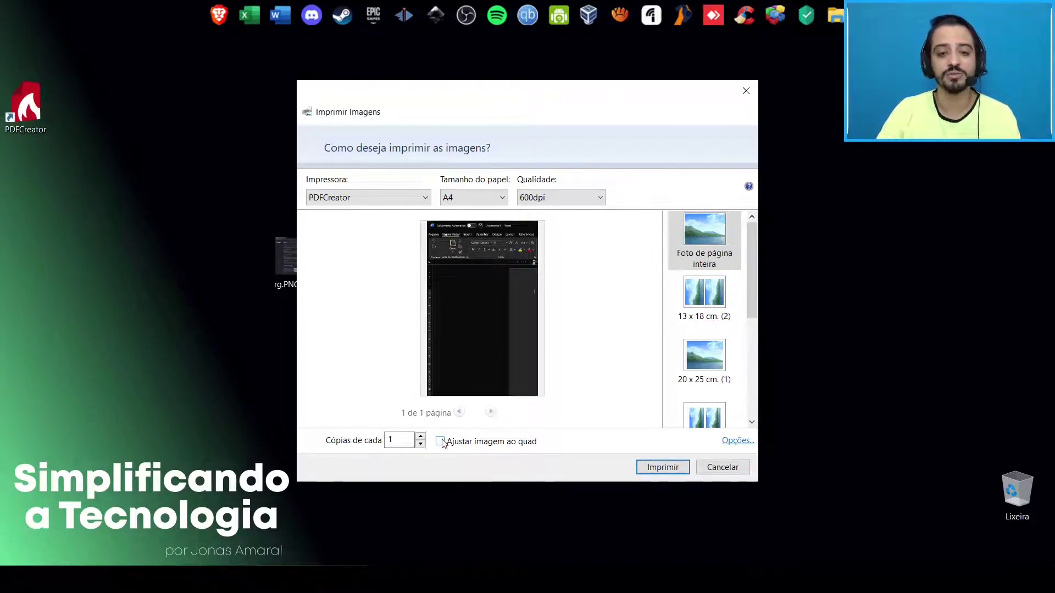
pyautogui.click(440, 442)
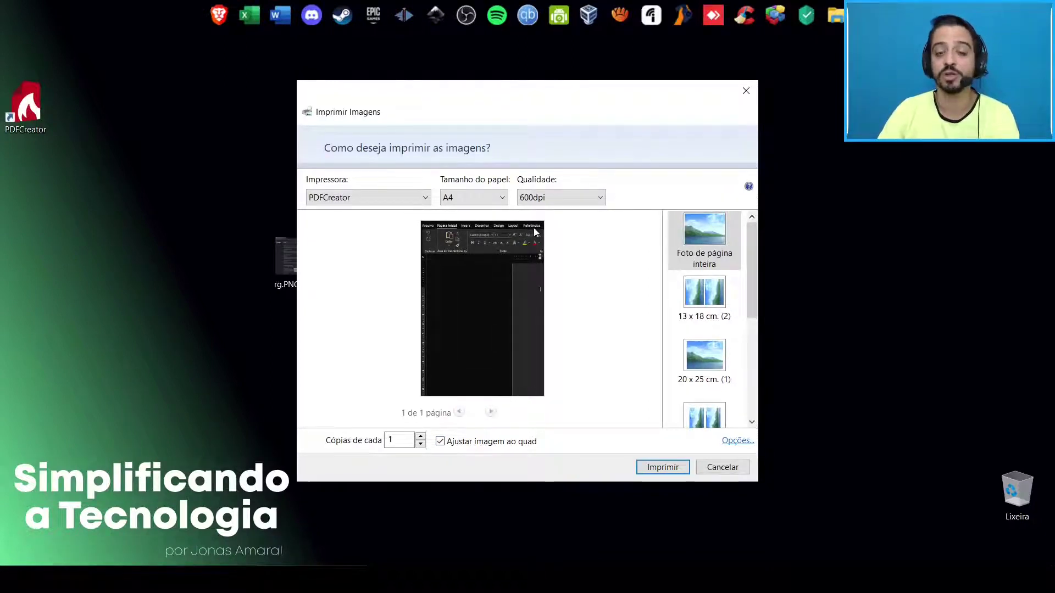
pyautogui.click(440, 441)
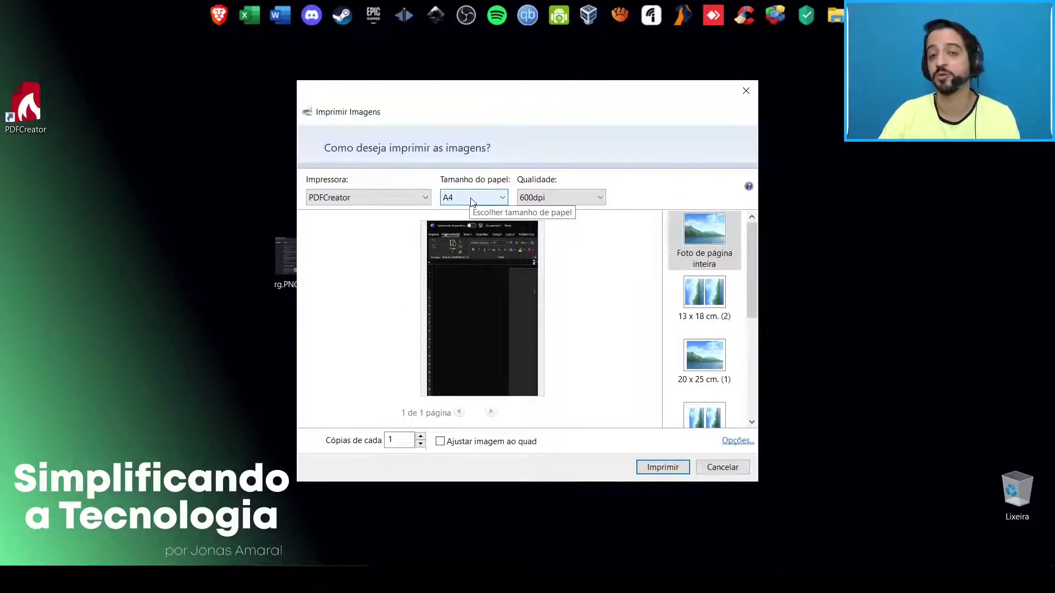
pyautogui.click(530, 199)
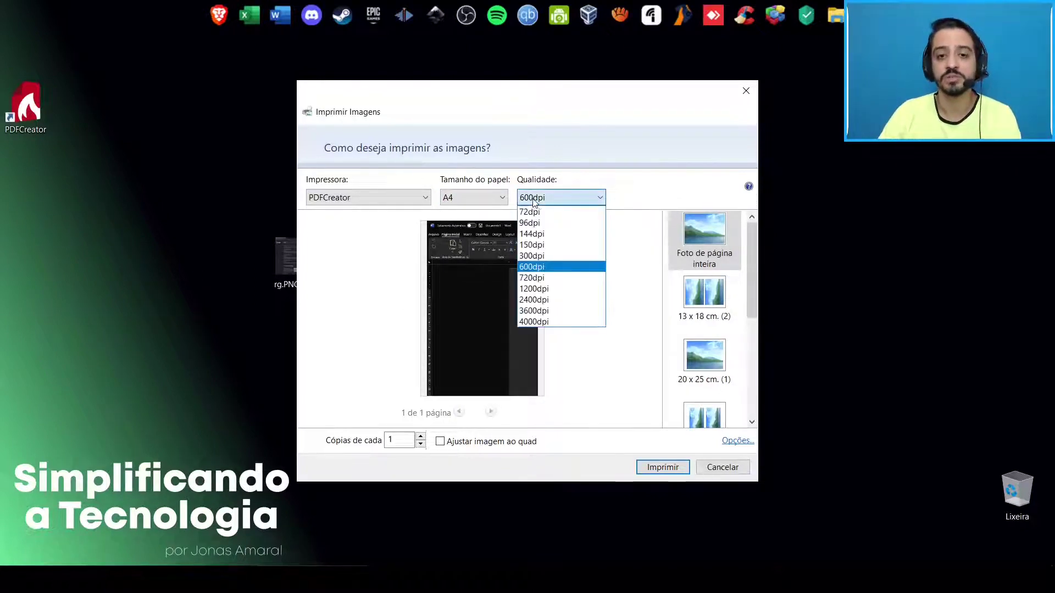
pyautogui.click(537, 256)
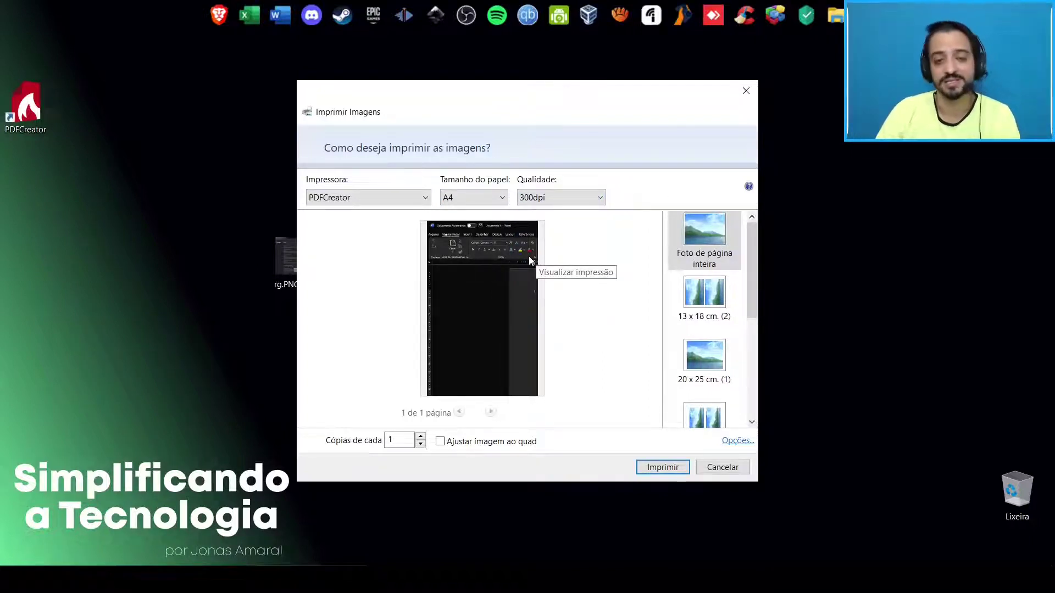
pyautogui.click(554, 203)
pyautogui.click(554, 267)
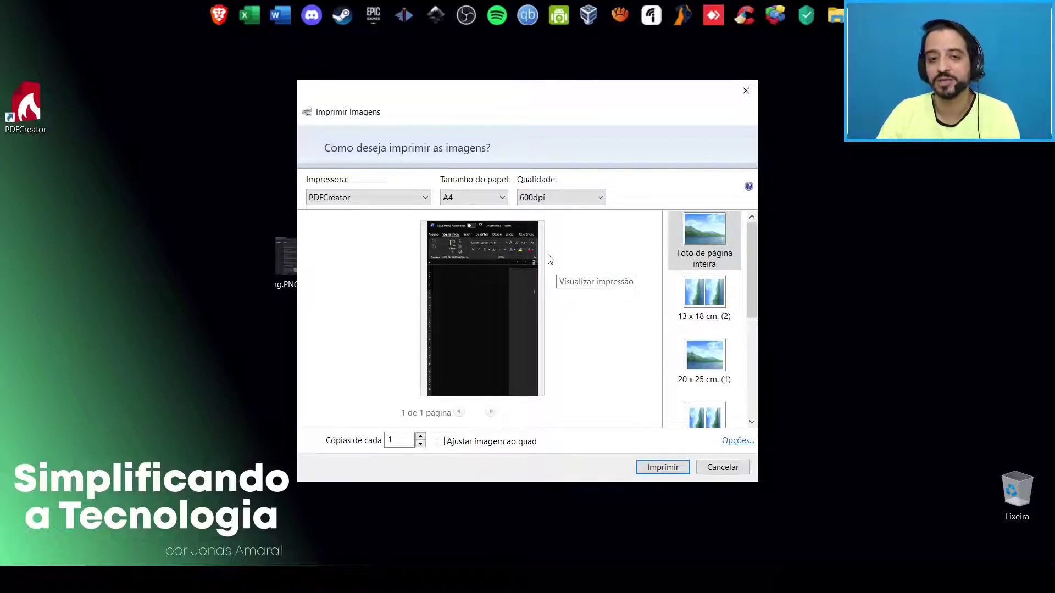
pyautogui.click(560, 199)
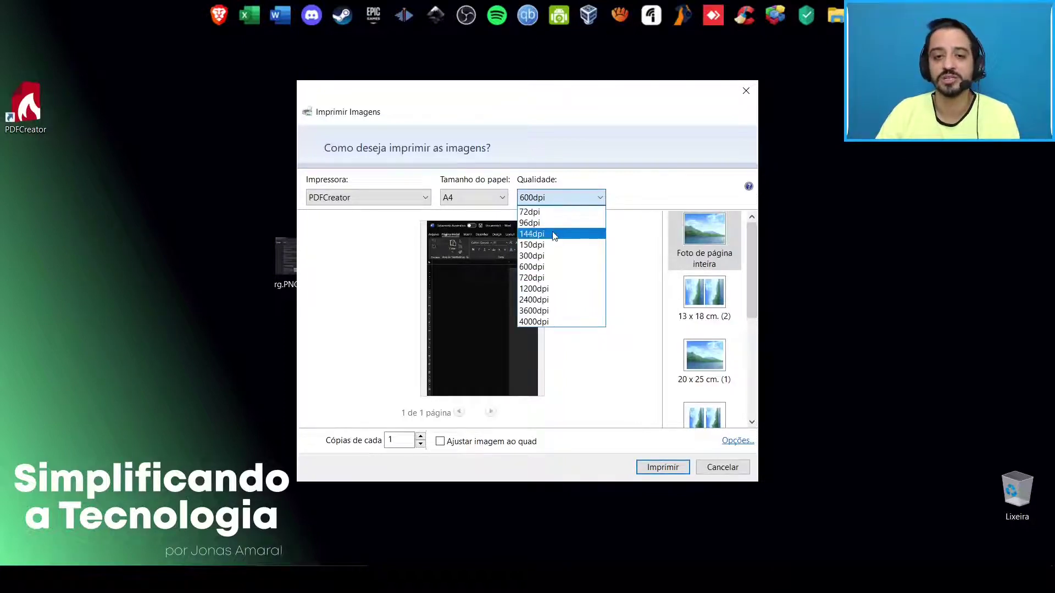
pyautogui.click(543, 268)
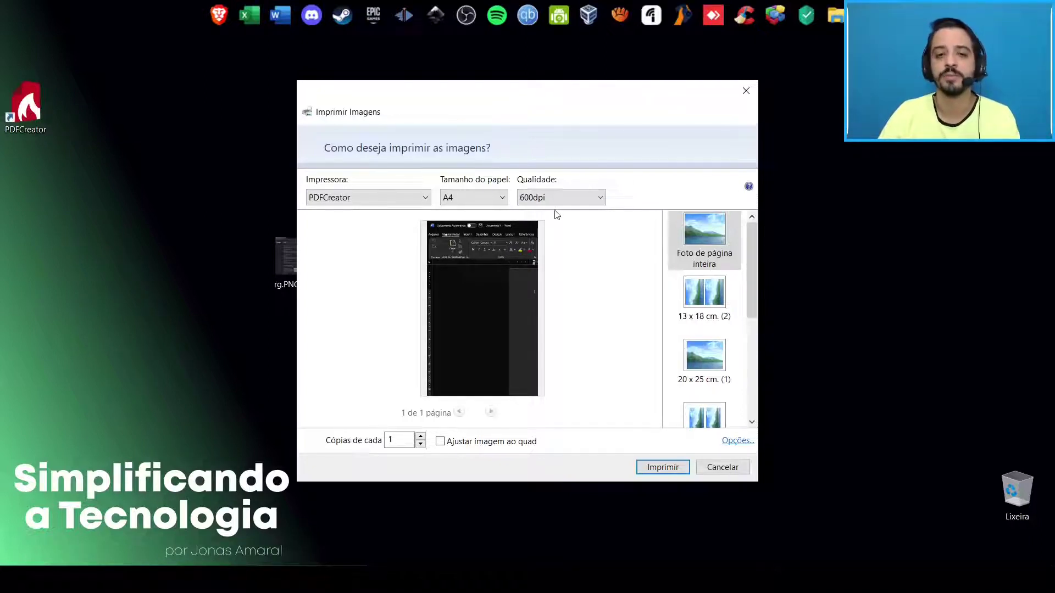
pyautogui.click(555, 199)
pyautogui.click(556, 258)
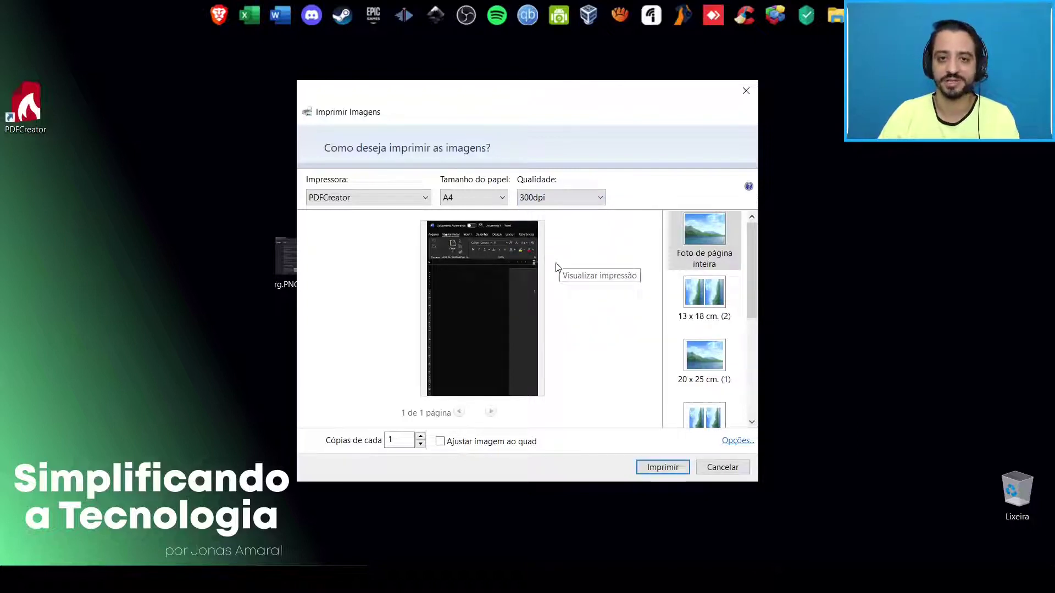
pyautogui.click(546, 200)
pyautogui.click(558, 266)
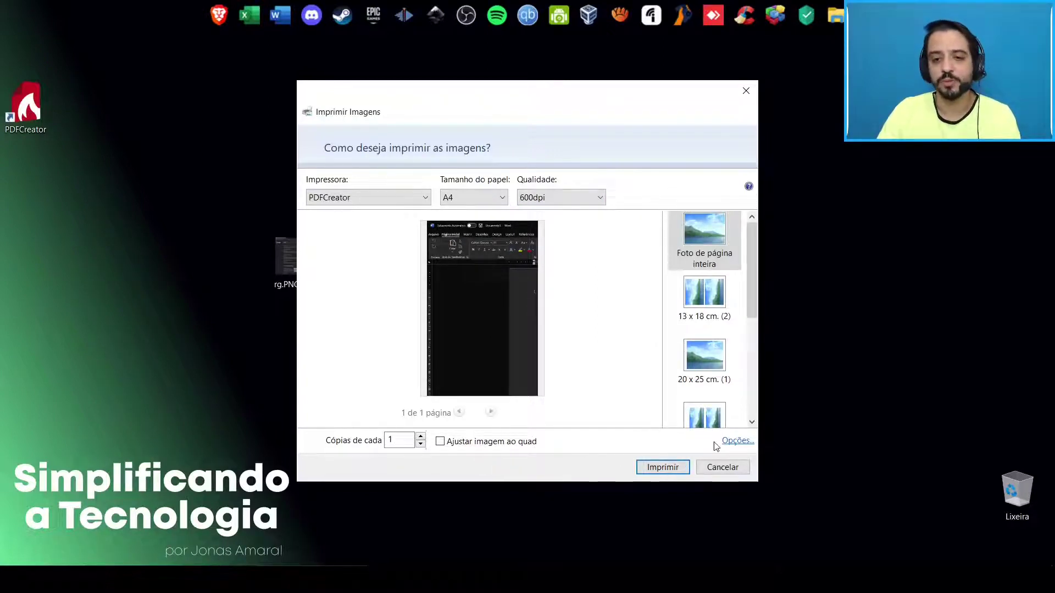
# Set the page orientation to landscape in the additional print settings.
pyautogui.click(732, 443)
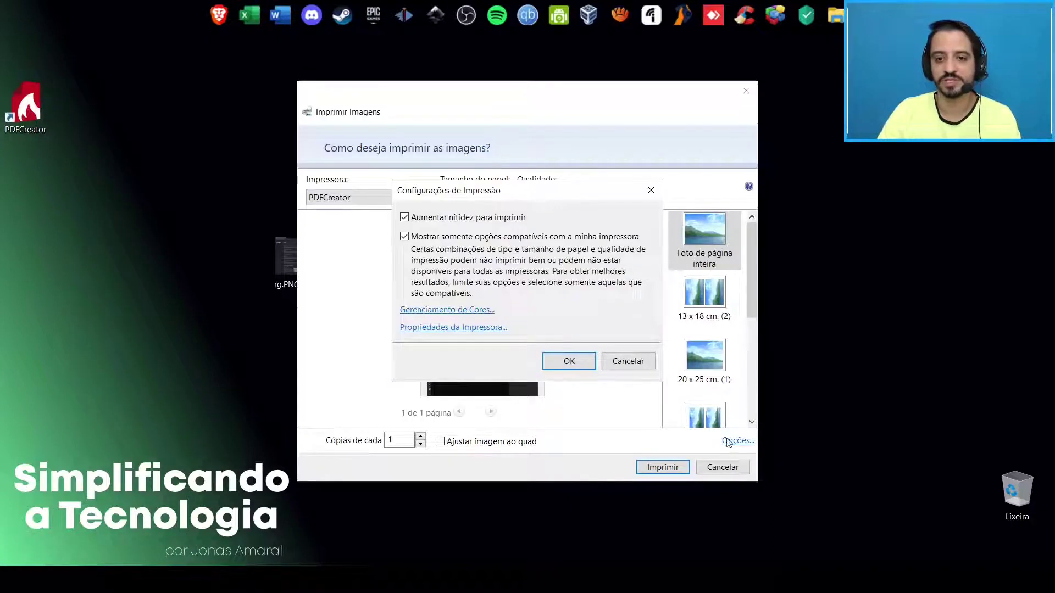
pyautogui.press('Escape')
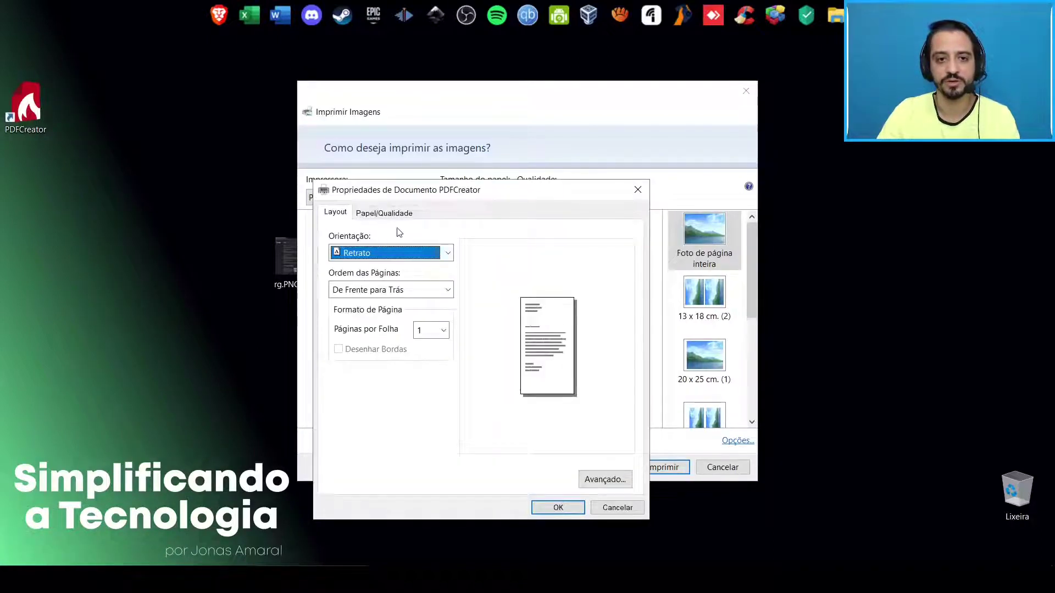
pyautogui.click(373, 252)
pyautogui.click(357, 283)
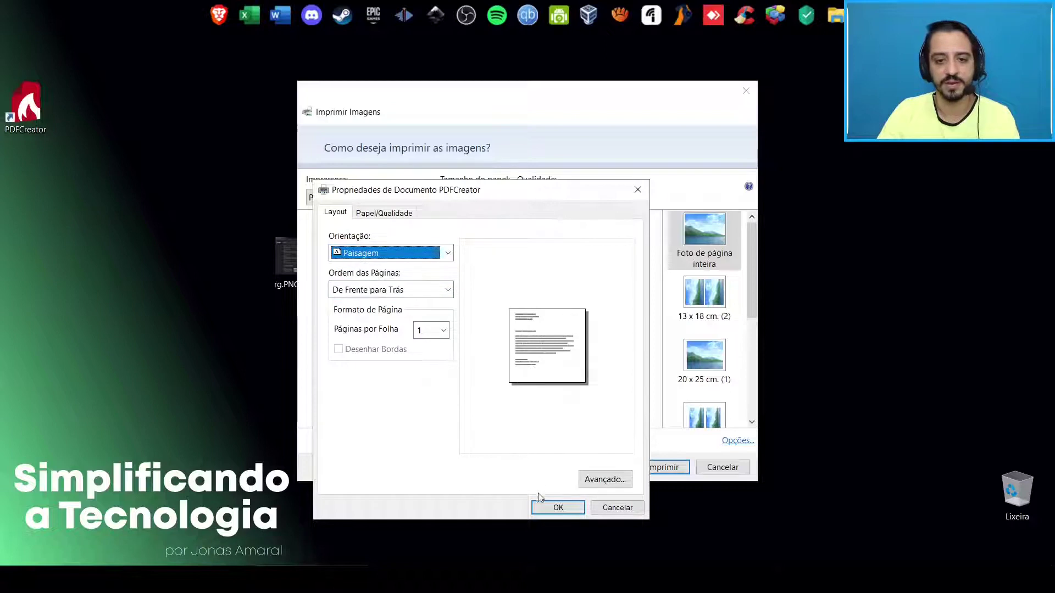
pyautogui.click(556, 506)
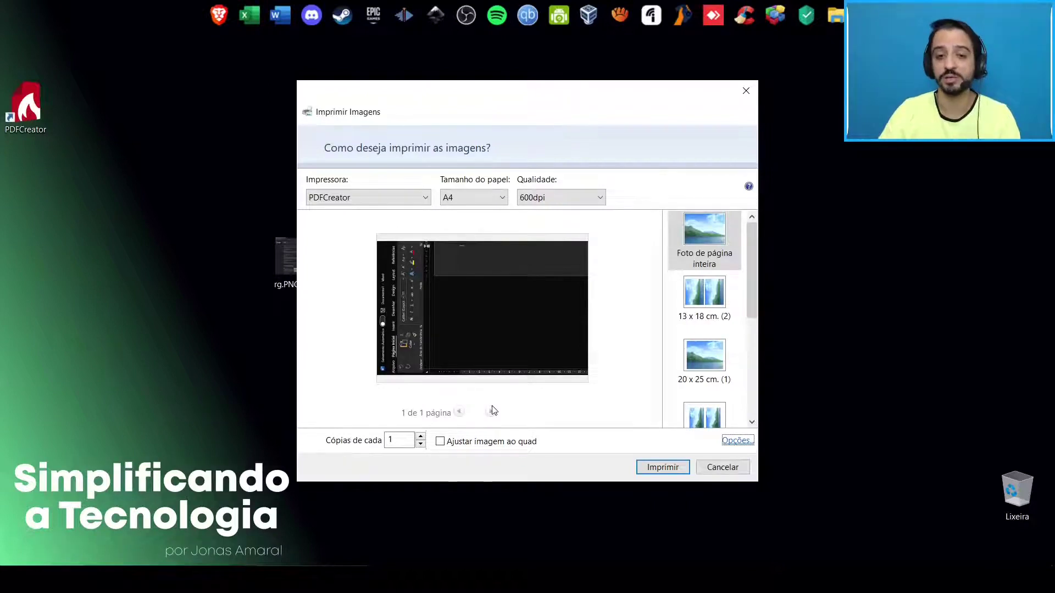
# Set PDFCreator's Layout orientation to Retrato (portrait) in the printer properties.
pyautogui.click(741, 442)
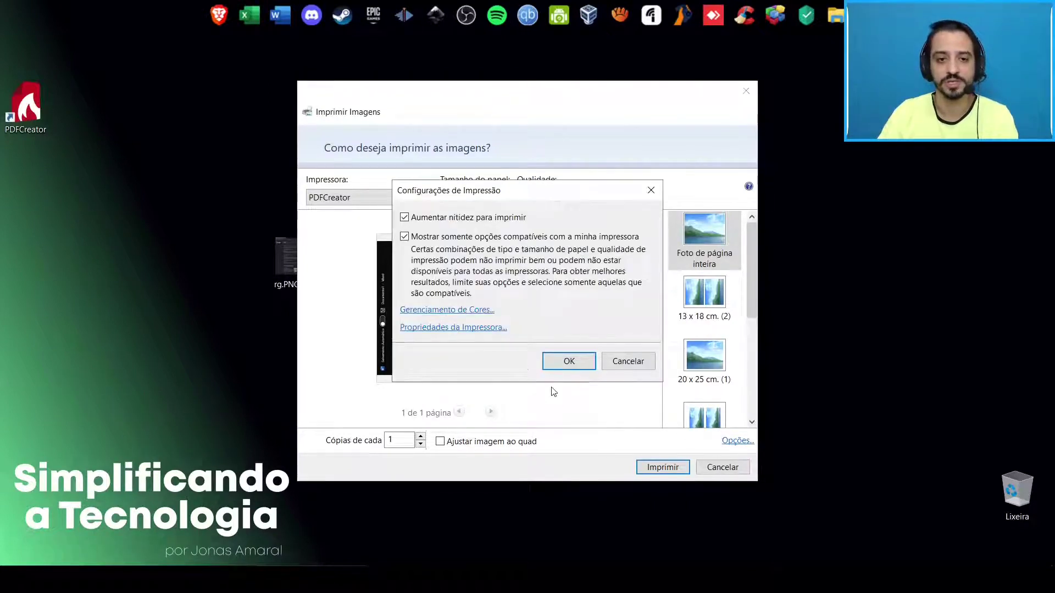
pyautogui.click(464, 327)
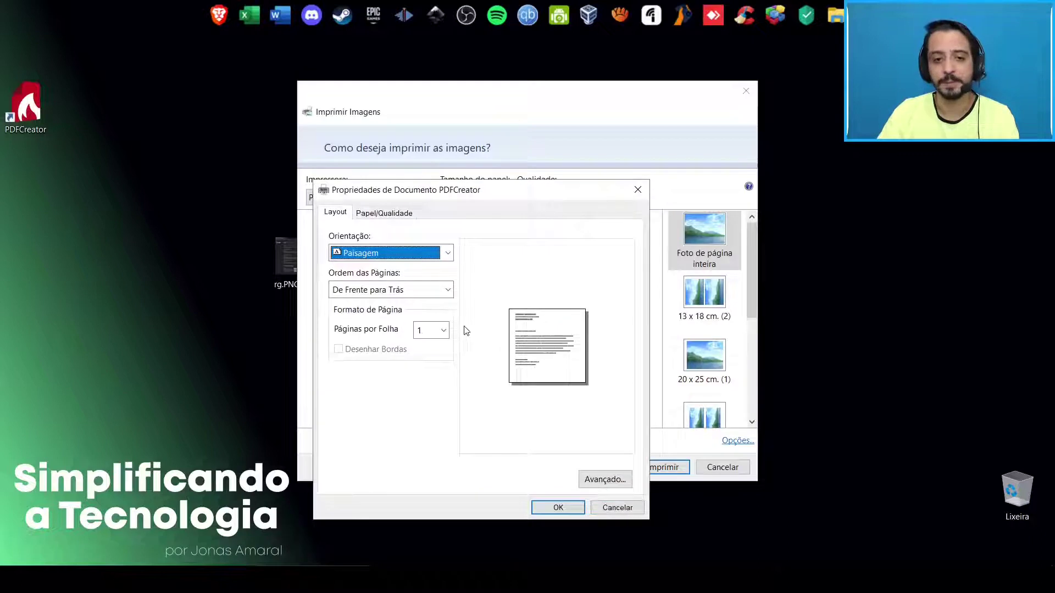
pyautogui.click(376, 214)
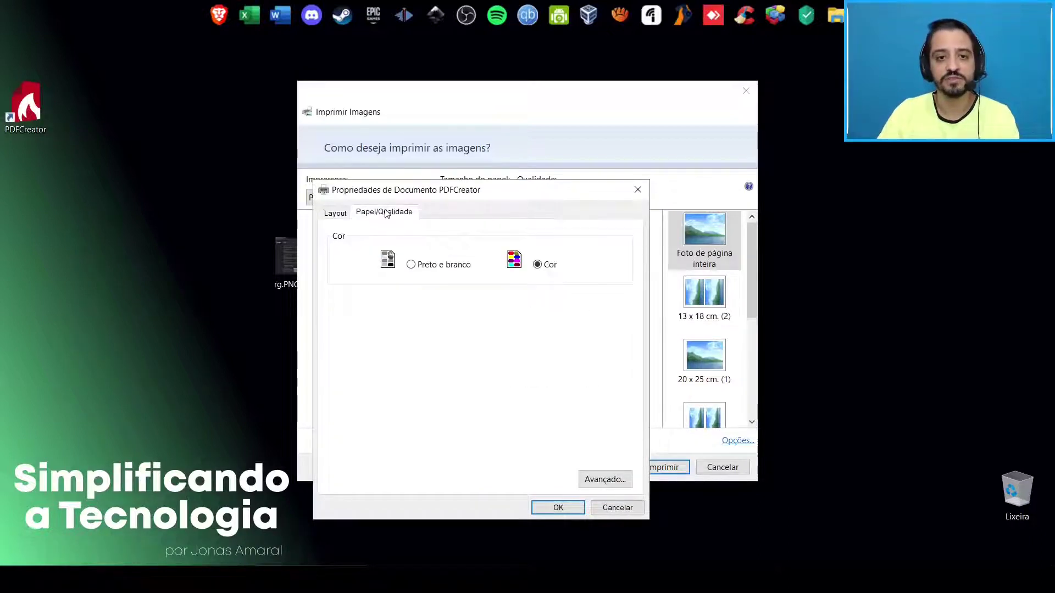
pyautogui.click(336, 214)
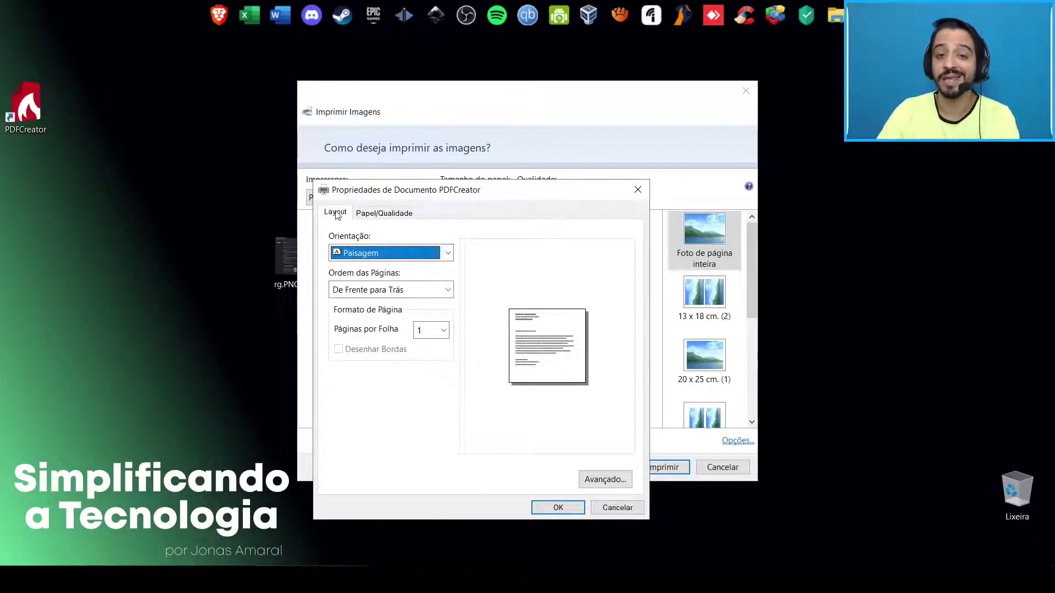
pyautogui.click(363, 255)
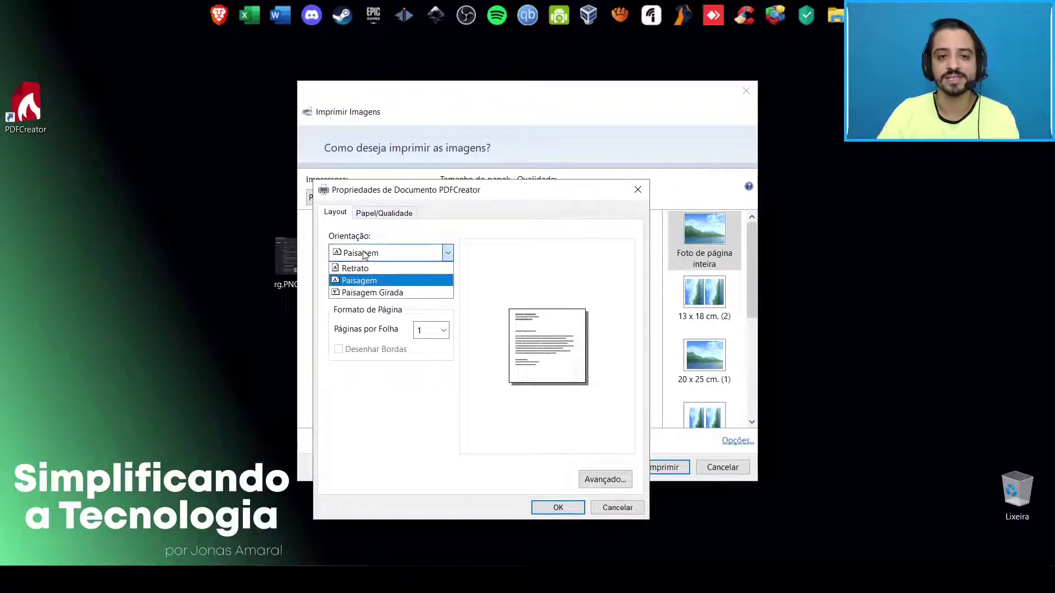
pyautogui.click(357, 269)
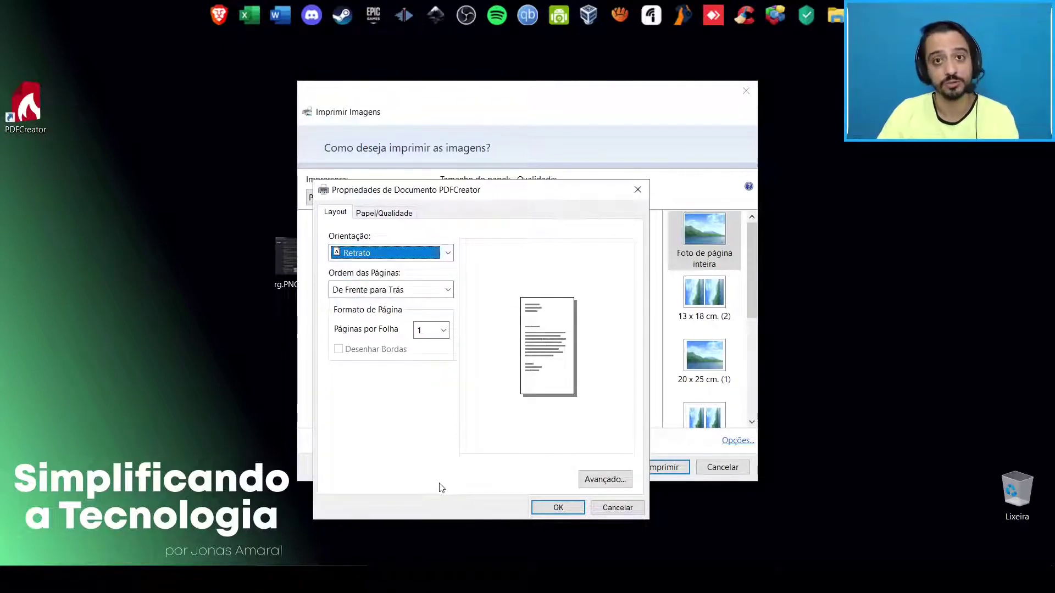
pyautogui.click(543, 504)
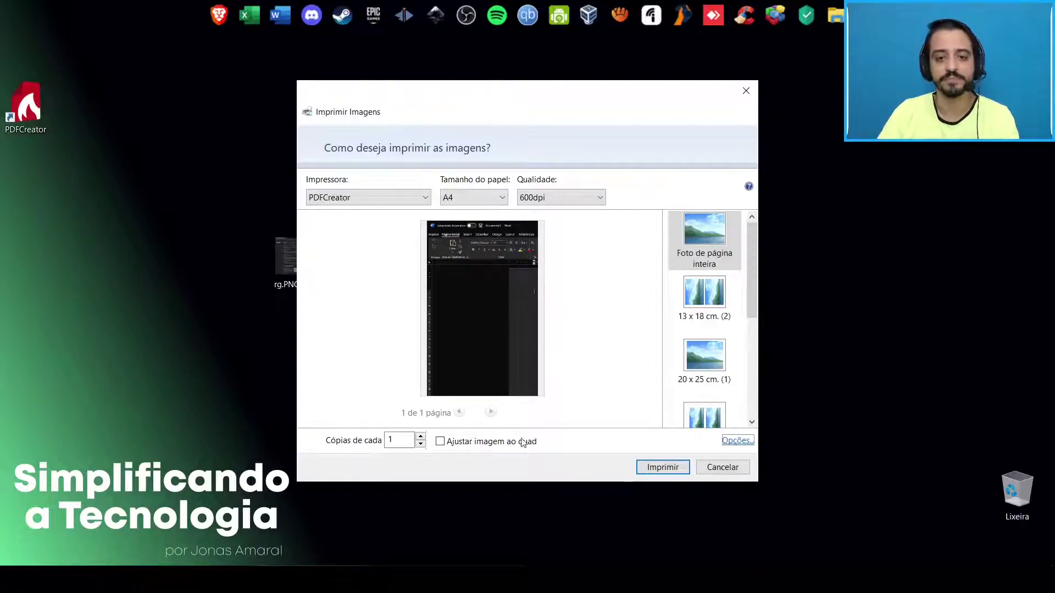
# Print the picture and name PDFCreator's output 'cpf' in the Área de Trabalho folder.
pyautogui.click(654, 468)
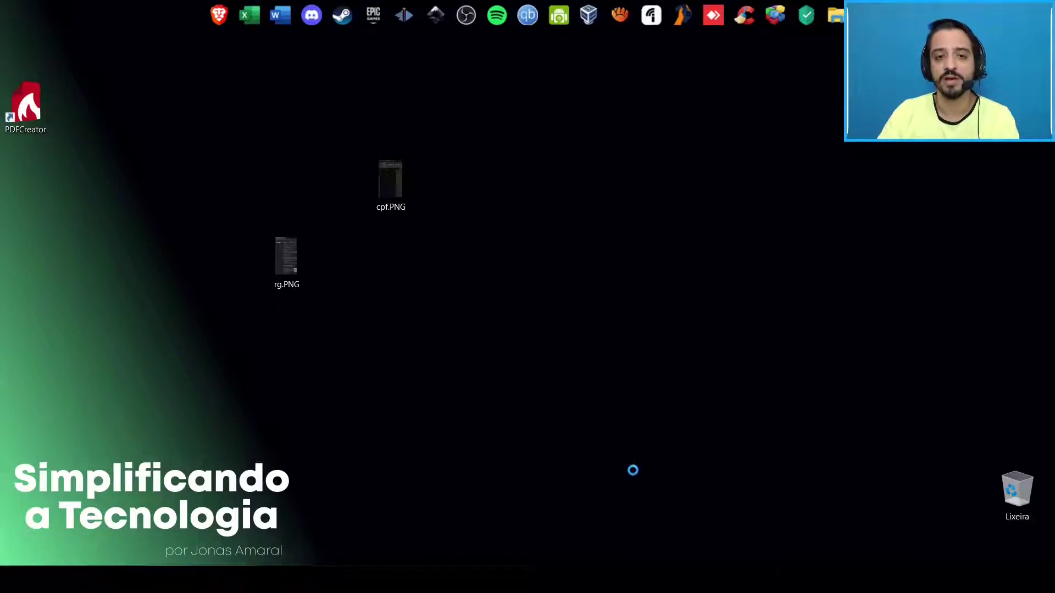
pyautogui.click(422, 269)
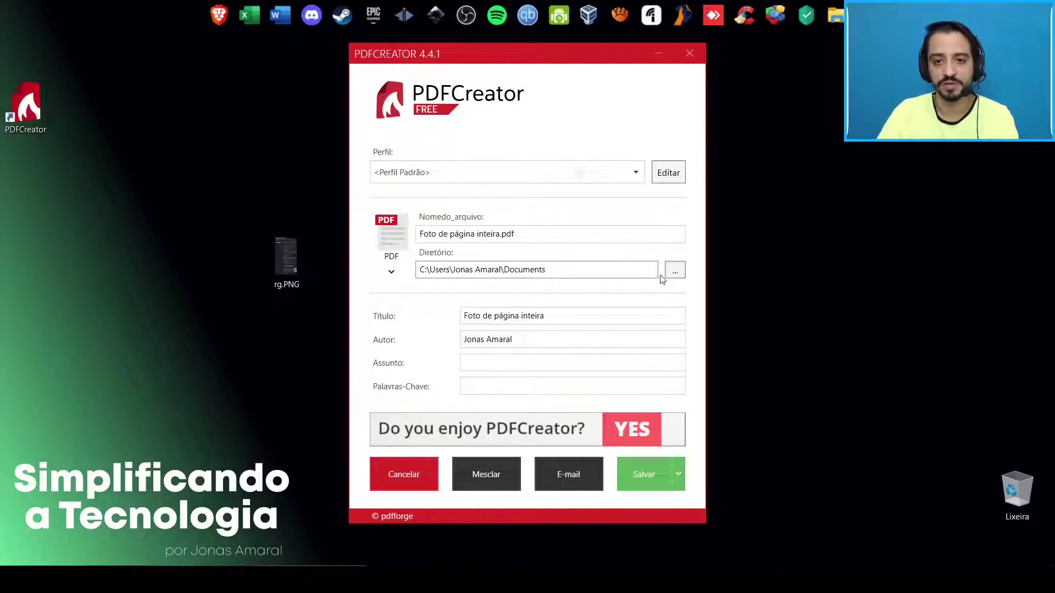
pyautogui.click(675, 270)
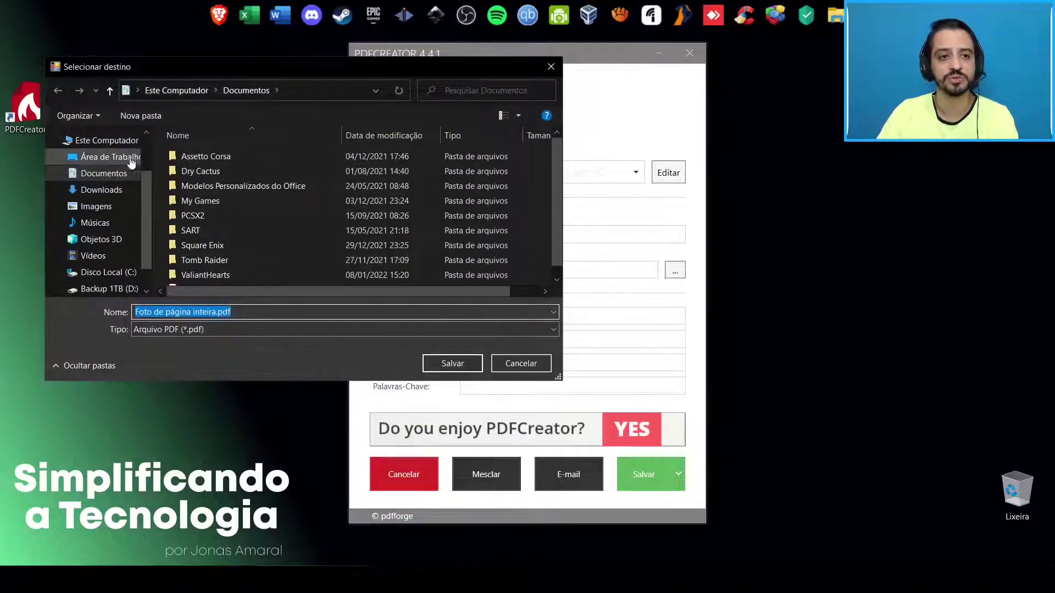
pyautogui.click(111, 157)
pyautogui.click(191, 316)
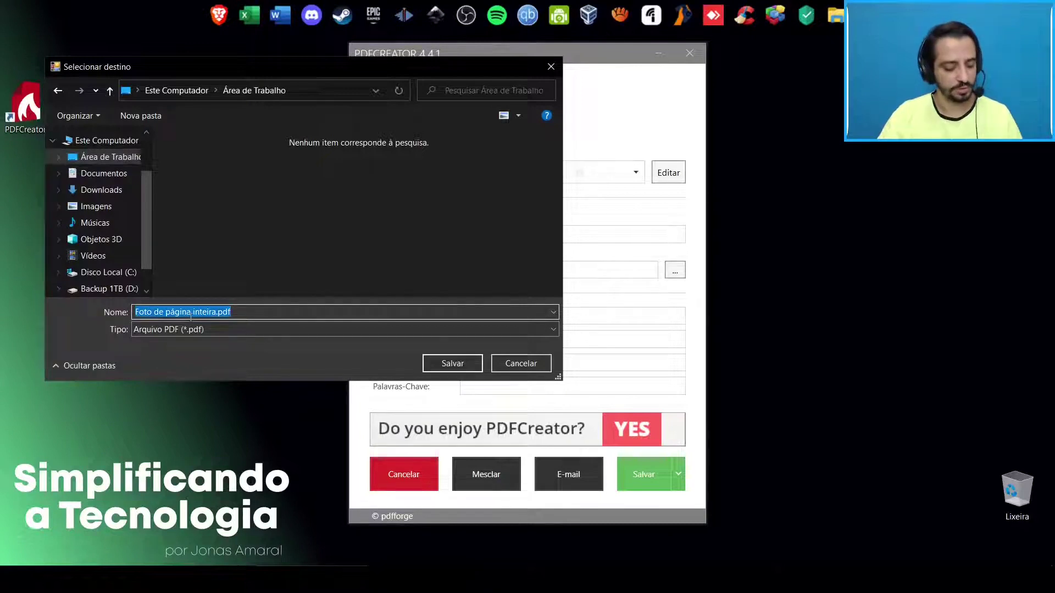
pyautogui.write('cpf')
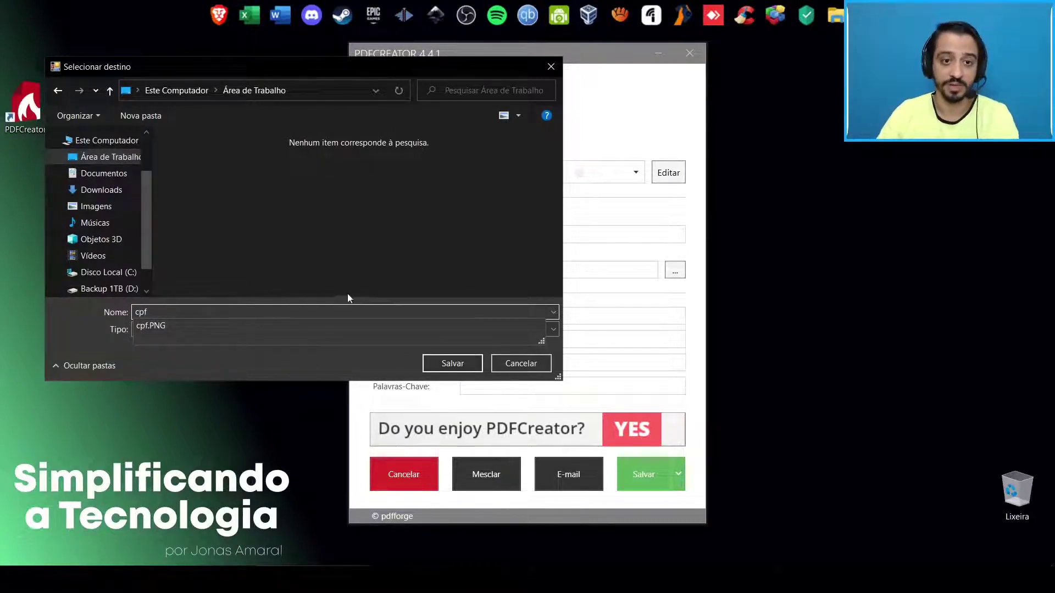
pyautogui.click(437, 365)
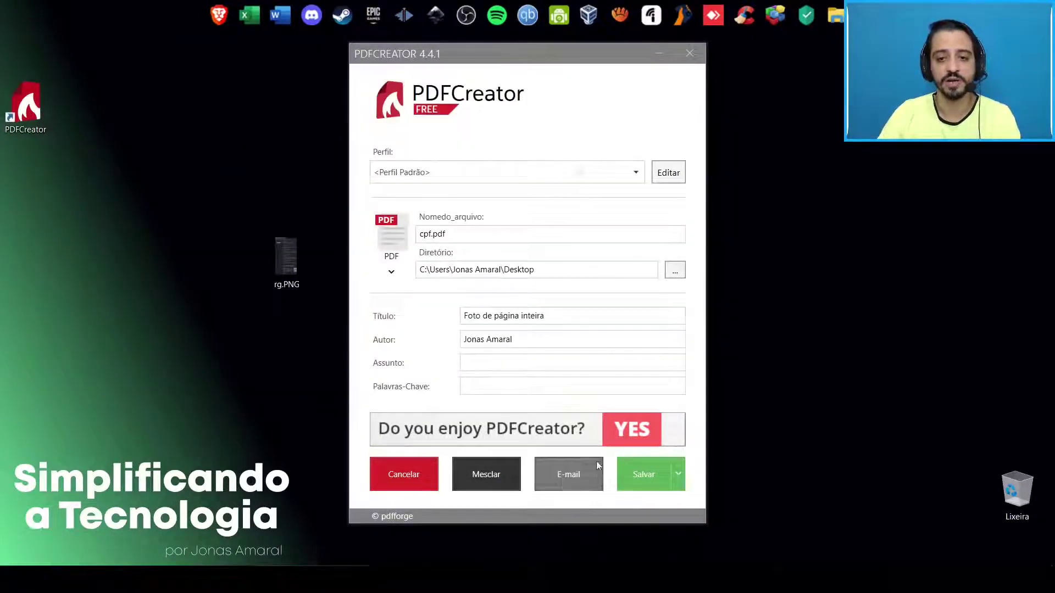
# Save cpf.pdf, close the PDF viewer, and dismiss PDFCreator's quick actions.
pyautogui.click(646, 476)
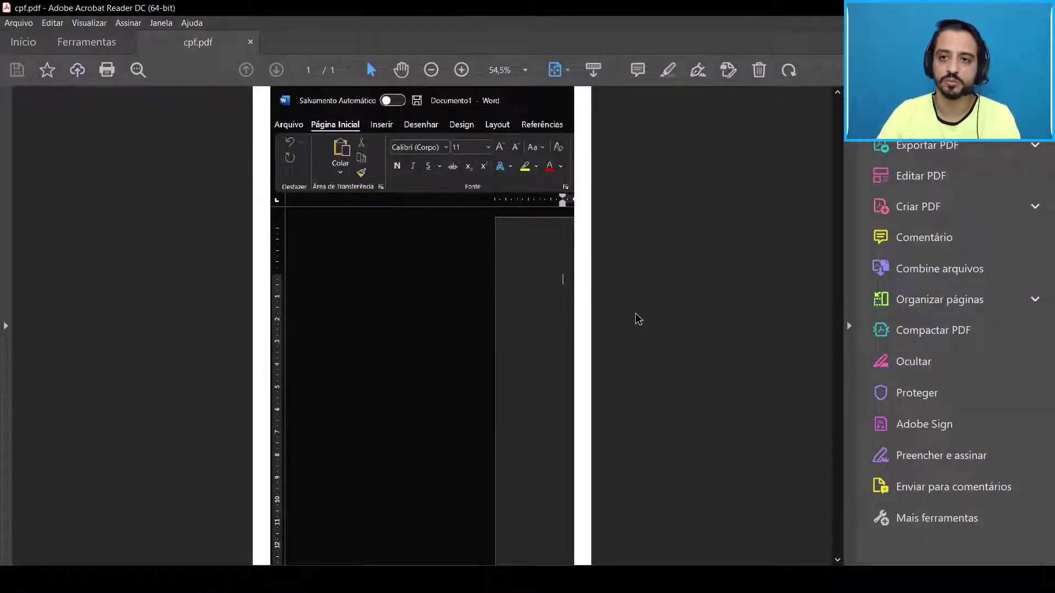
pyautogui.hotkey('alt', 'F4')
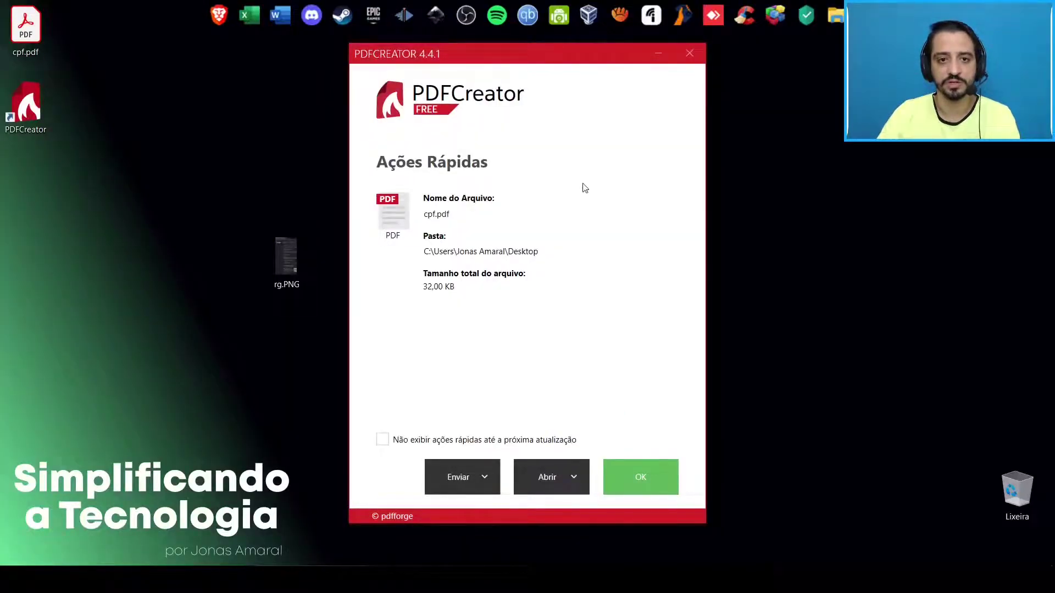
pyautogui.click(631, 465)
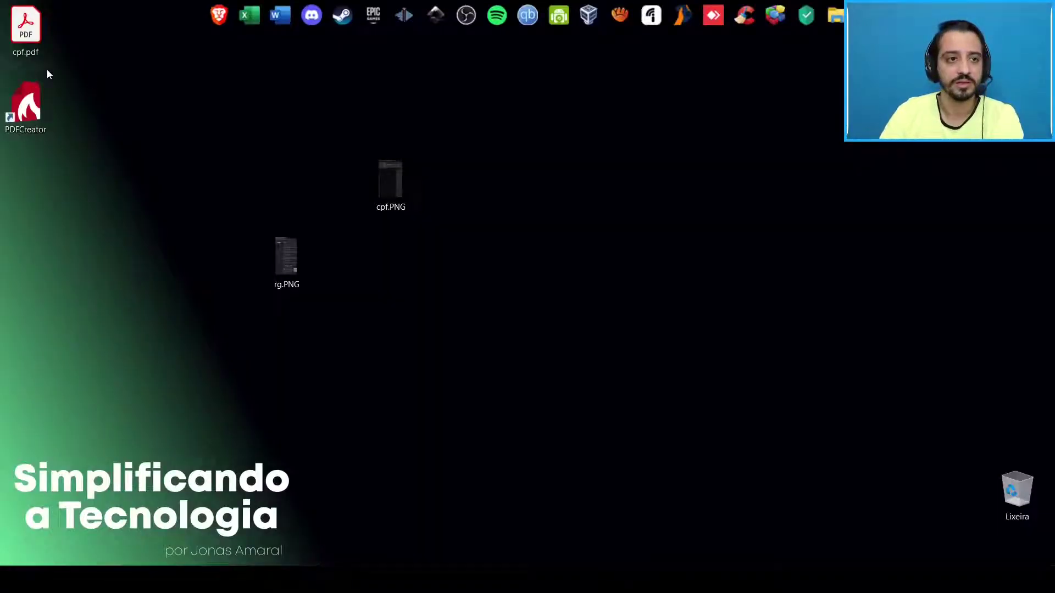
# Place cpf.pdf beside cpf.PNG and open both to compare, dismissing the Adobe Scan promotion.
pyautogui.moveTo(27, 27); pyautogui.dragTo(450, 184)
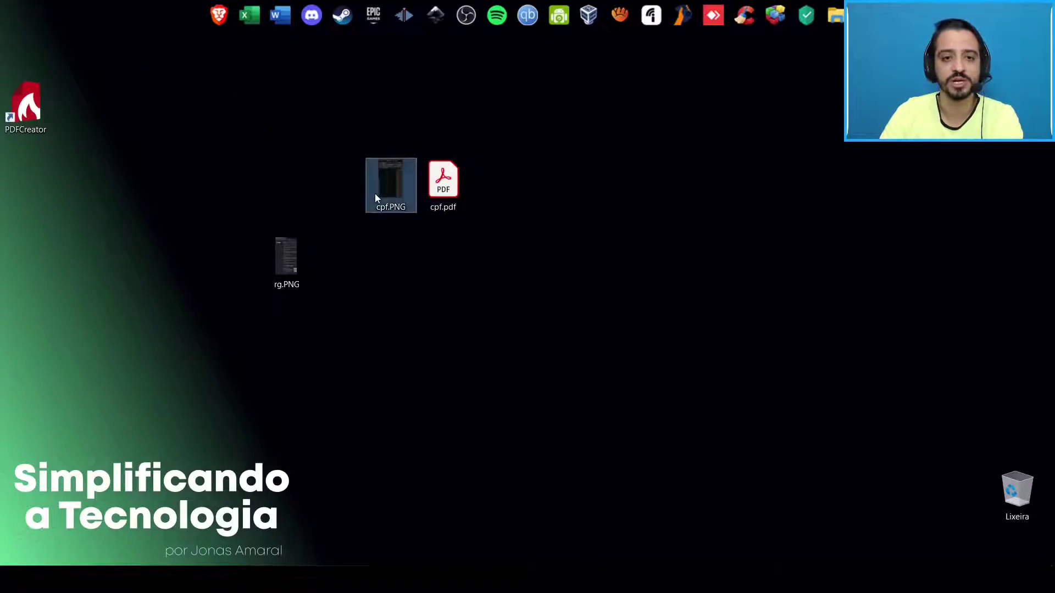
pyautogui.doubleClick(376, 197)
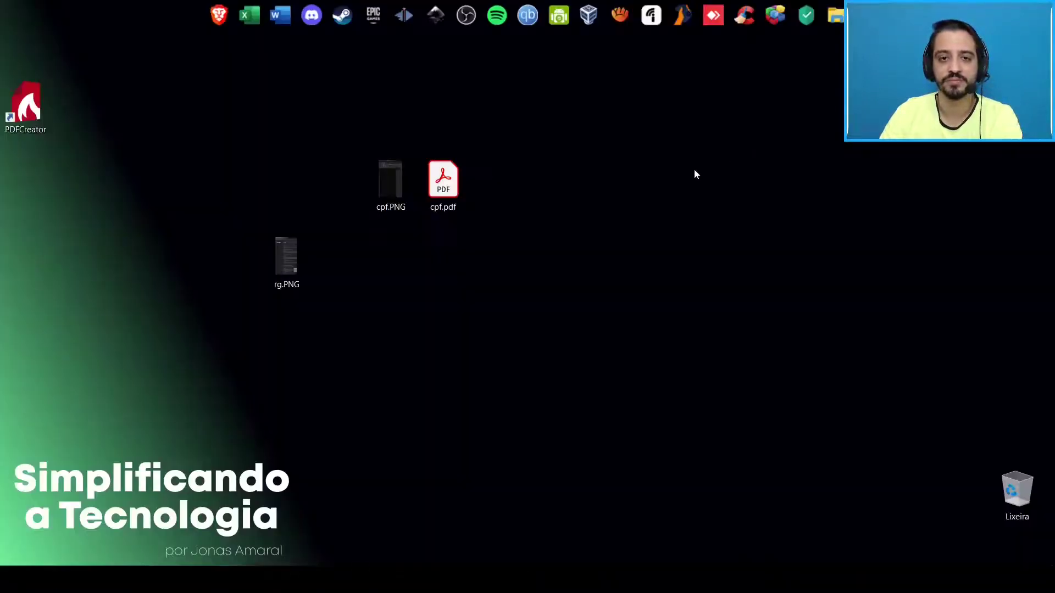
pyautogui.doubleClick(442, 184)
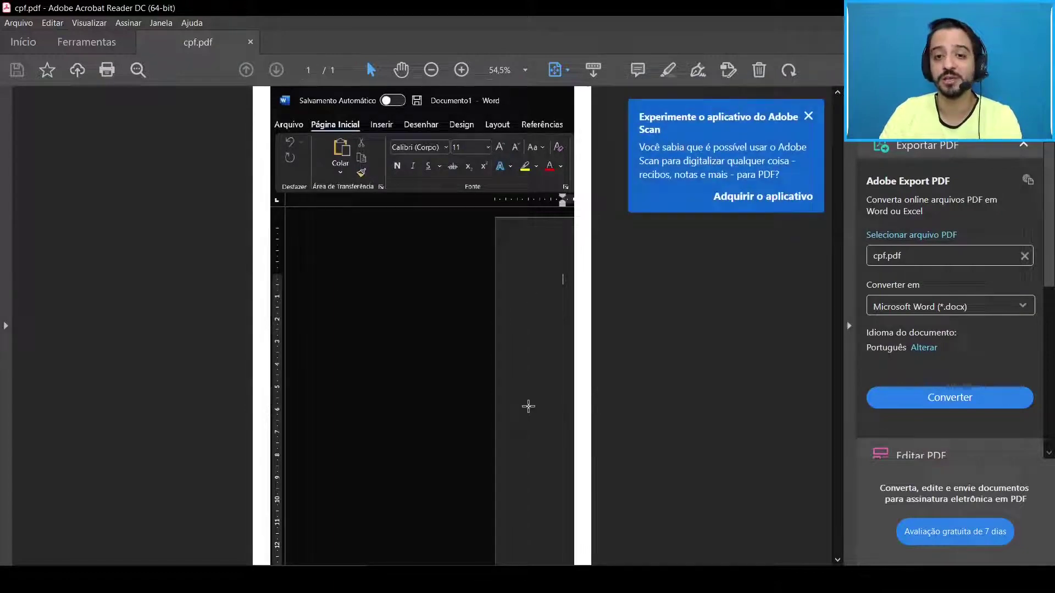
pyautogui.click(809, 116)
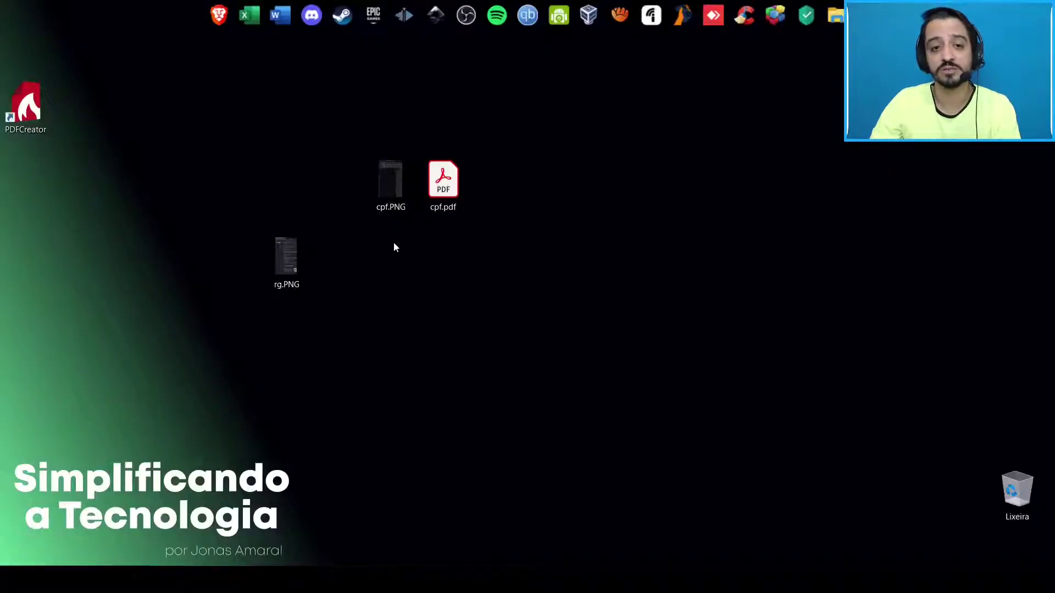
# Permanently delete cpf.pdf, put cpf.PNG above rg.PNG, and paste three copies of rg.PNG.
pyautogui.hotkey('shift', 'Delete')
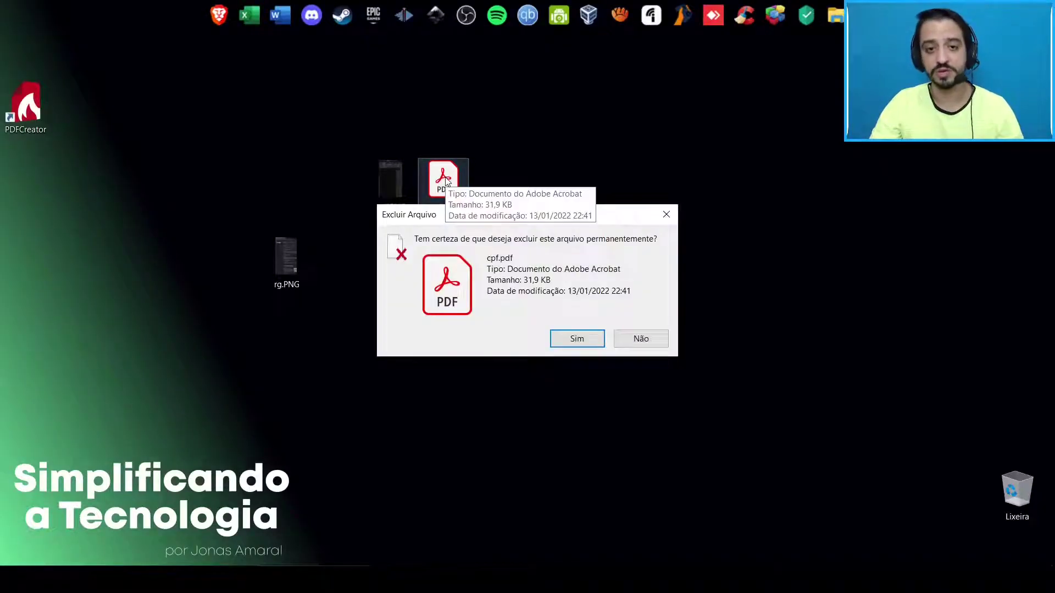
pyautogui.press('Return')
pyautogui.moveTo(317, 184); pyautogui.dragTo(302, 191)
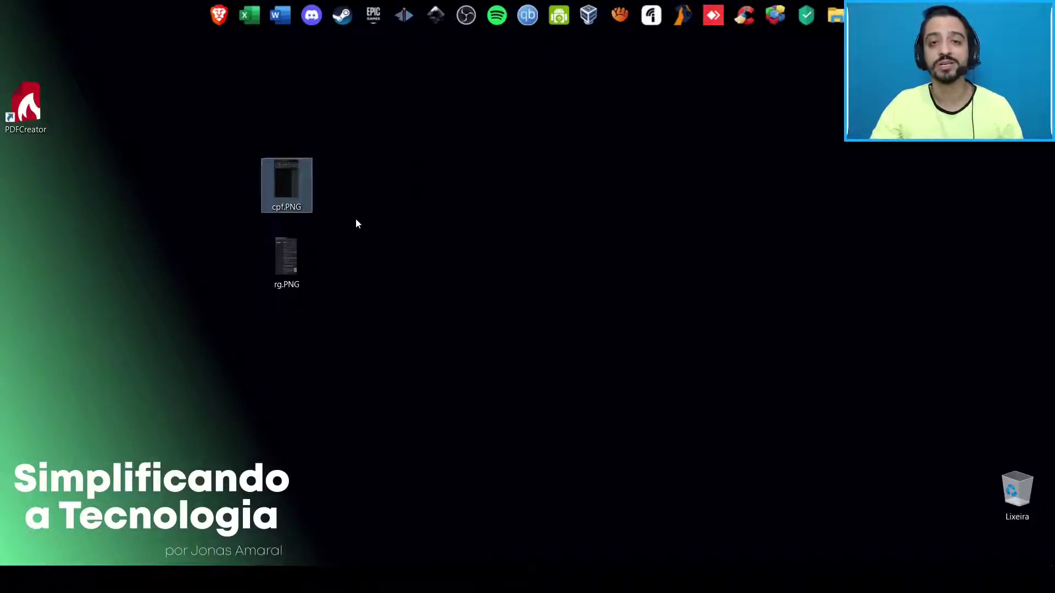
pyautogui.click(301, 253)
pyautogui.hotkey('ctrl', 'v')
pyautogui.hotkey('ctrl', 'v')
pyautogui.hotkey('ctrl', 'v')
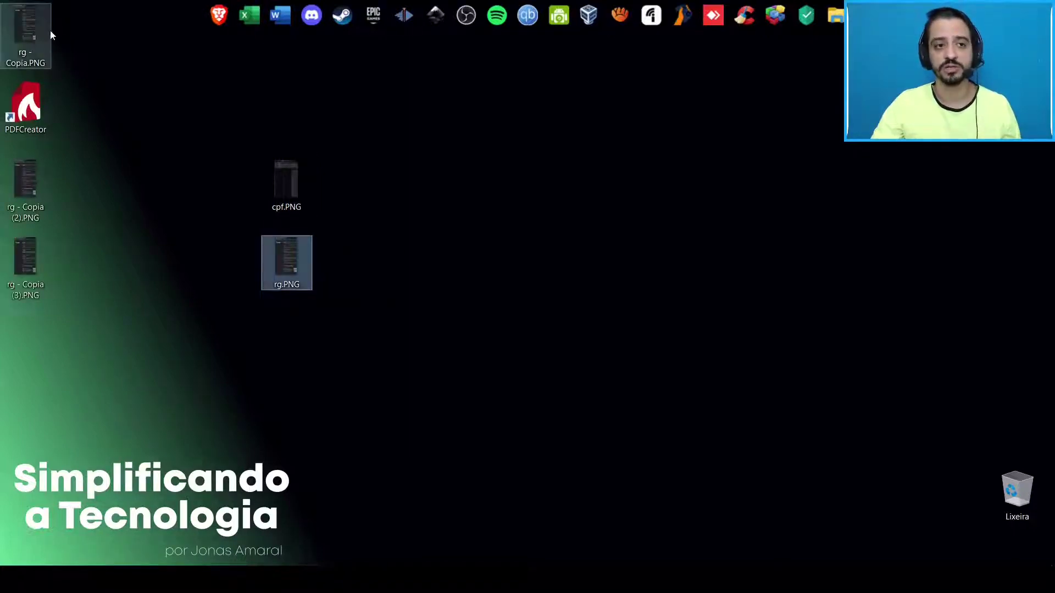
# Line up the three rg.PNG copies beneath rg.PNG in one mid-desktop column.
pyautogui.moveTo(50, 35); pyautogui.dragTo(278, 317)
pyautogui.moveTo(52, 176); pyautogui.dragTo(300, 423)
pyautogui.moveTo(33, 247)
pyautogui.mouseDown()
pyautogui.moveTo(275, 483)
pyautogui.moveTo(299, 175)
pyautogui.moveTo(478, 102)
pyautogui.moveTo(499, 104)
pyautogui.mouseUp()
pyautogui.moveTo(427, 86)
pyautogui.mouseDown()
pyautogui.moveTo(647, 348)
pyautogui.moveTo(638, 448)
pyautogui.mouseUp()
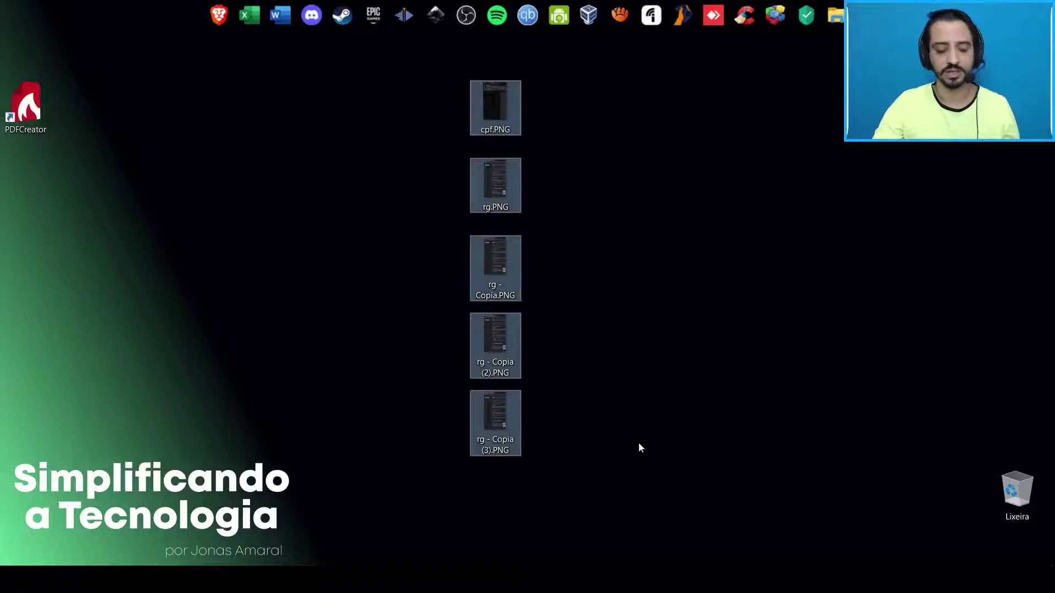
# Rename the five images 'contrato pagina' and check the numbered names (1) through (5).
pyautogui.press('F2')
pyautogui.write('contrato pagina')
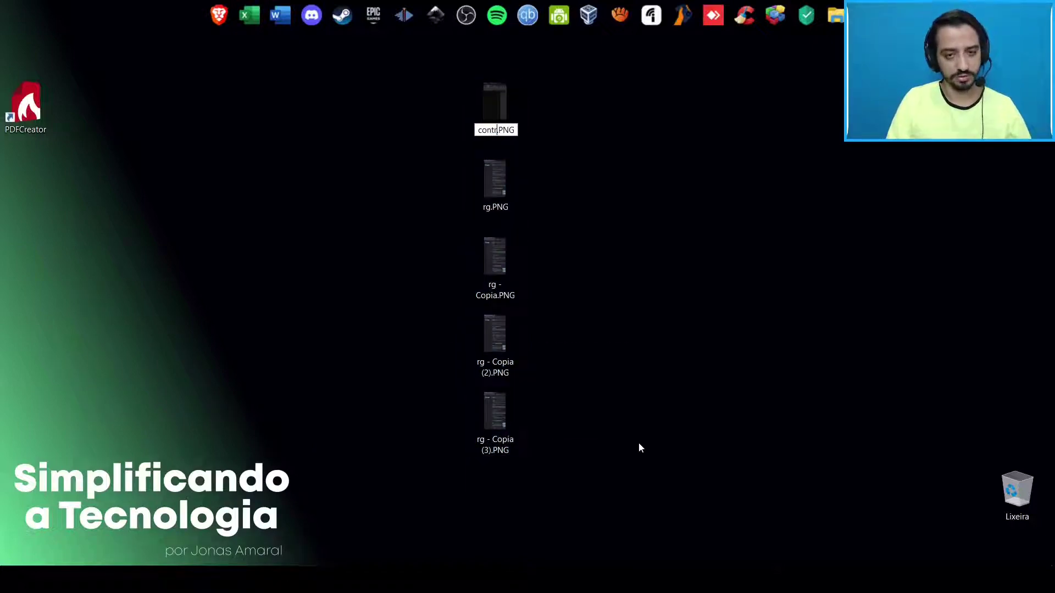
pyautogui.press('Return')
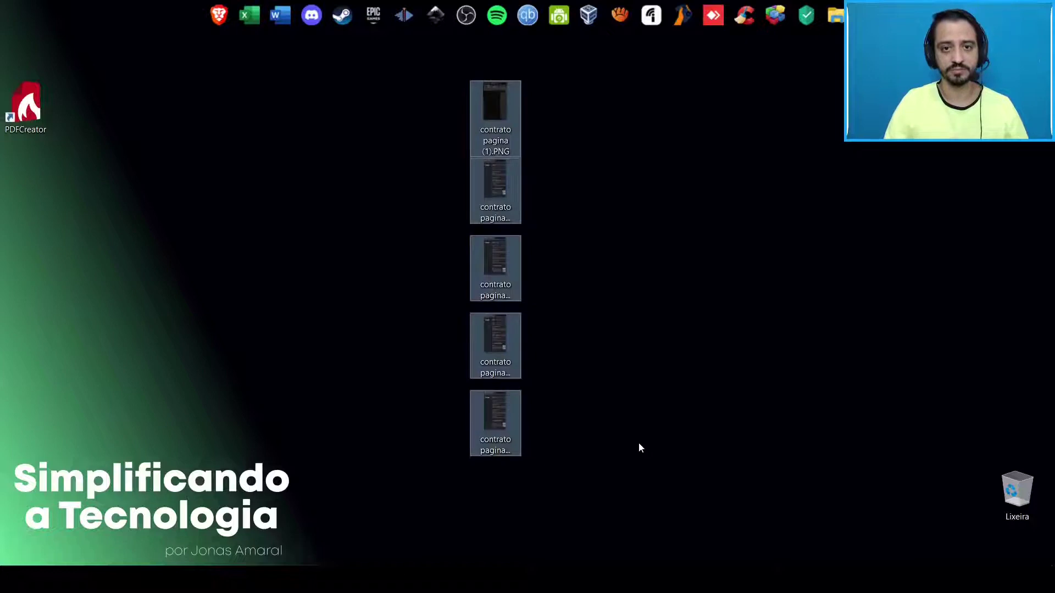
pyautogui.click(498, 110)
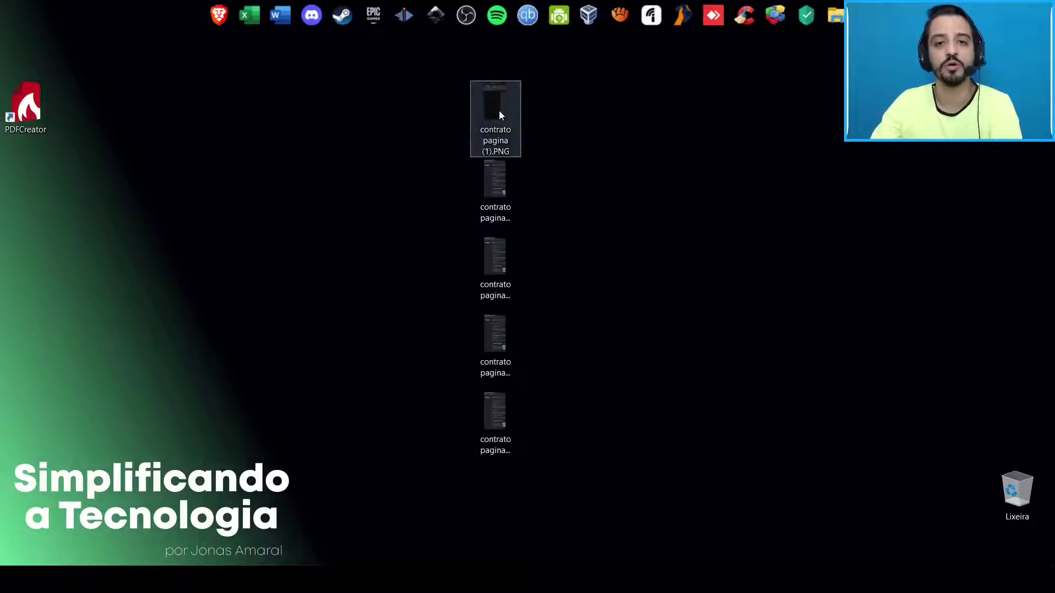
pyautogui.click(515, 220)
pyautogui.click(514, 269)
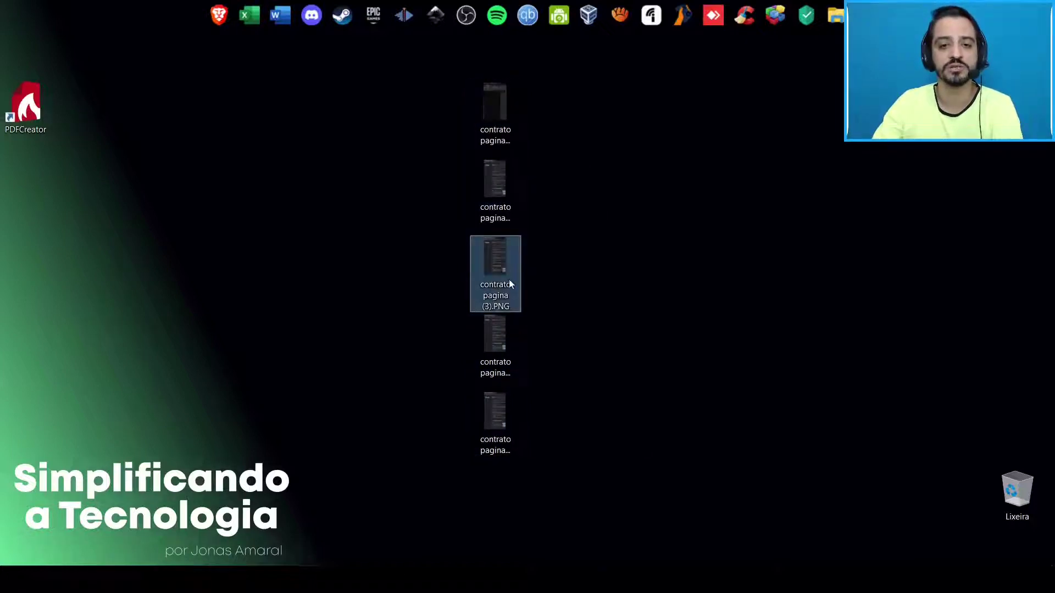
pyautogui.click(503, 345)
pyautogui.click(510, 446)
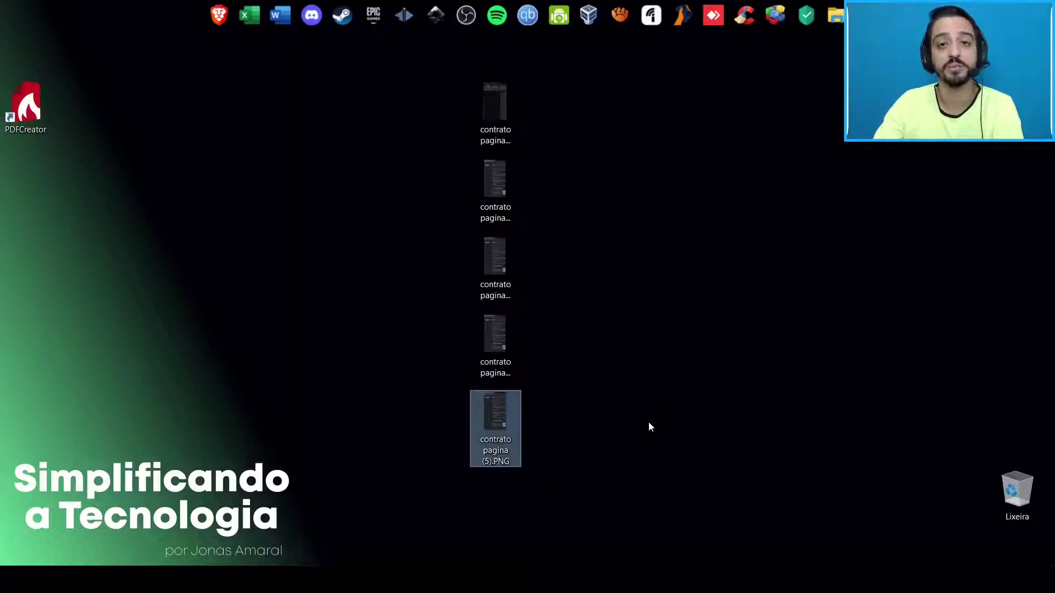
# Select all five contrato pagina images with a rubber-band drag around the column.
pyautogui.click(721, 307)
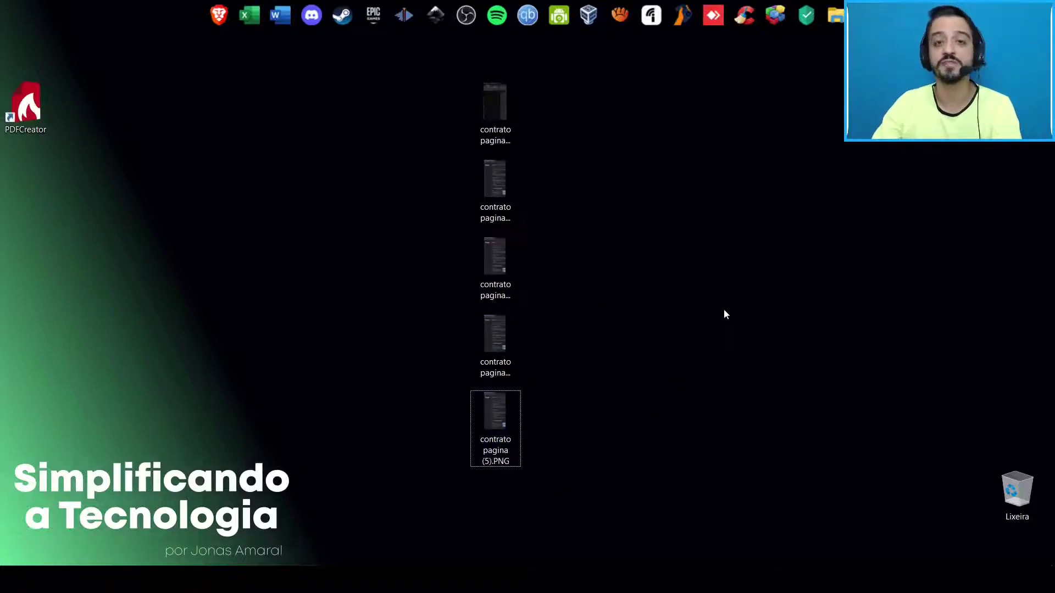
pyautogui.click(492, 107)
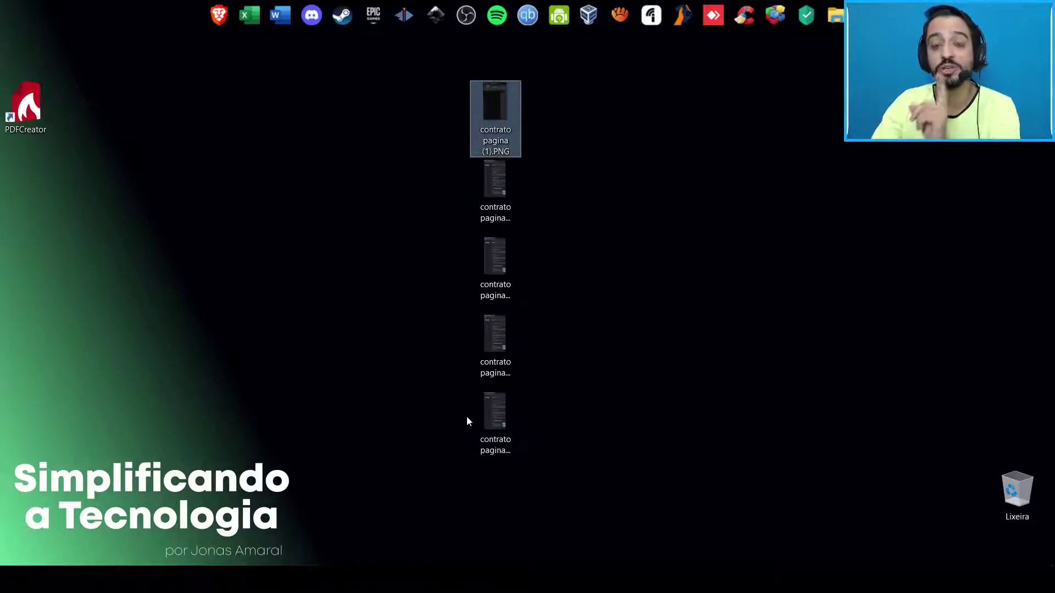
pyautogui.click(607, 227)
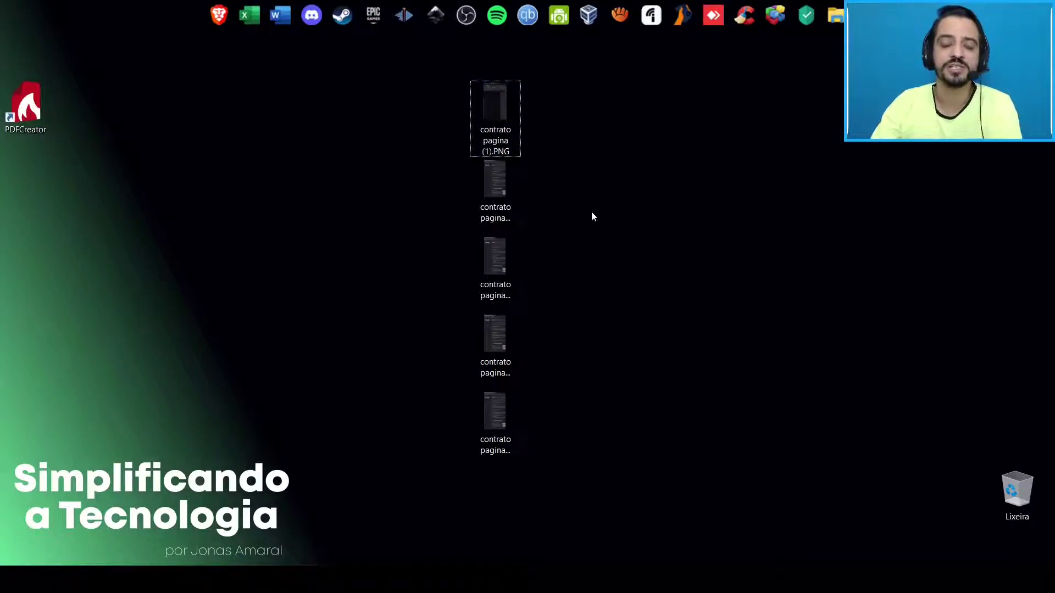
pyautogui.click(499, 108)
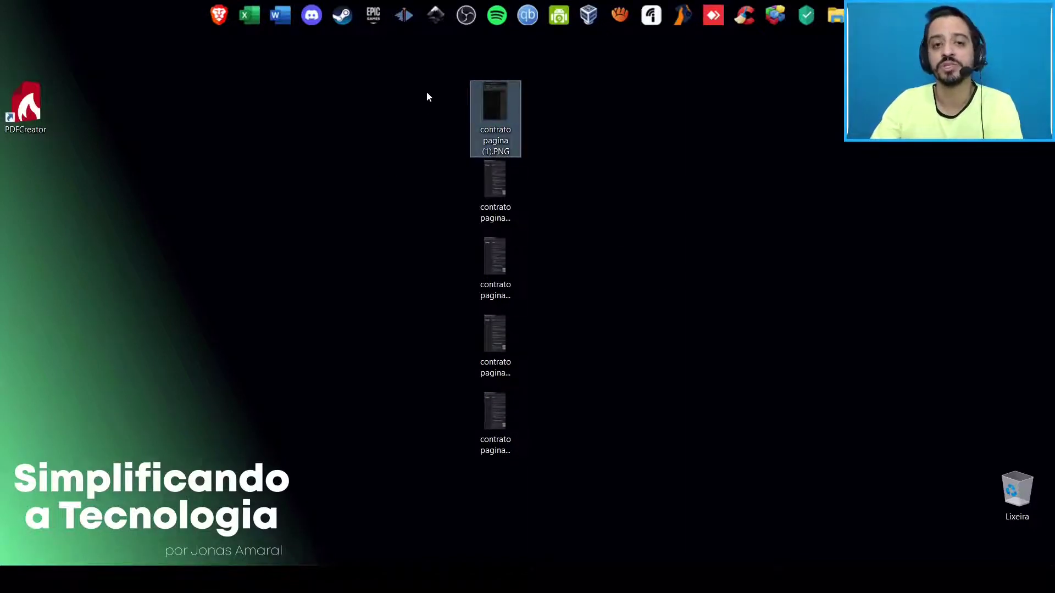
pyautogui.moveTo(427, 92); pyautogui.dragTo(544, 246)
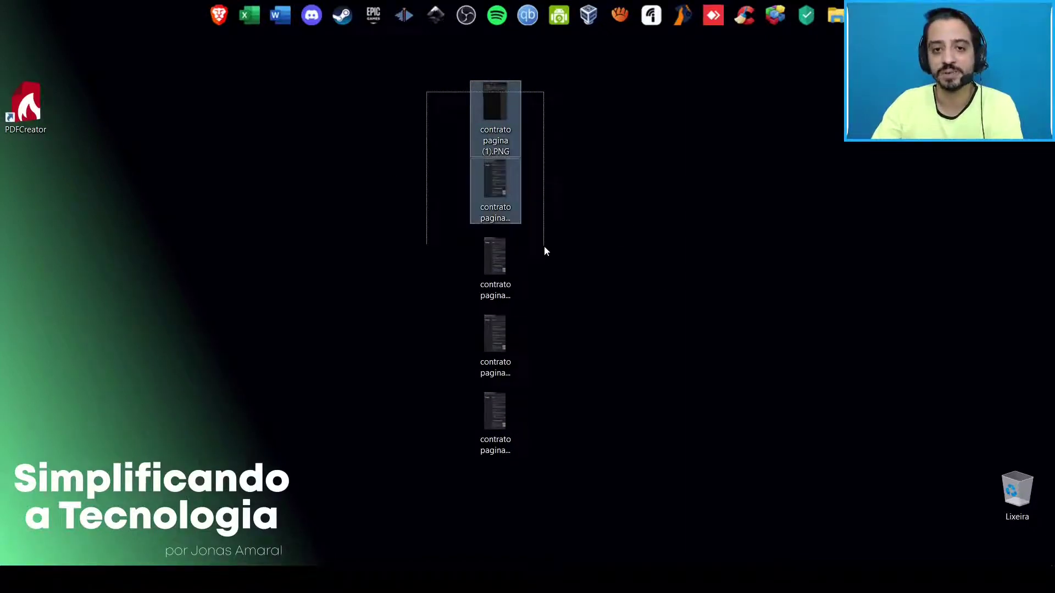
pyautogui.moveTo(544, 251); pyautogui.dragTo(579, 466)
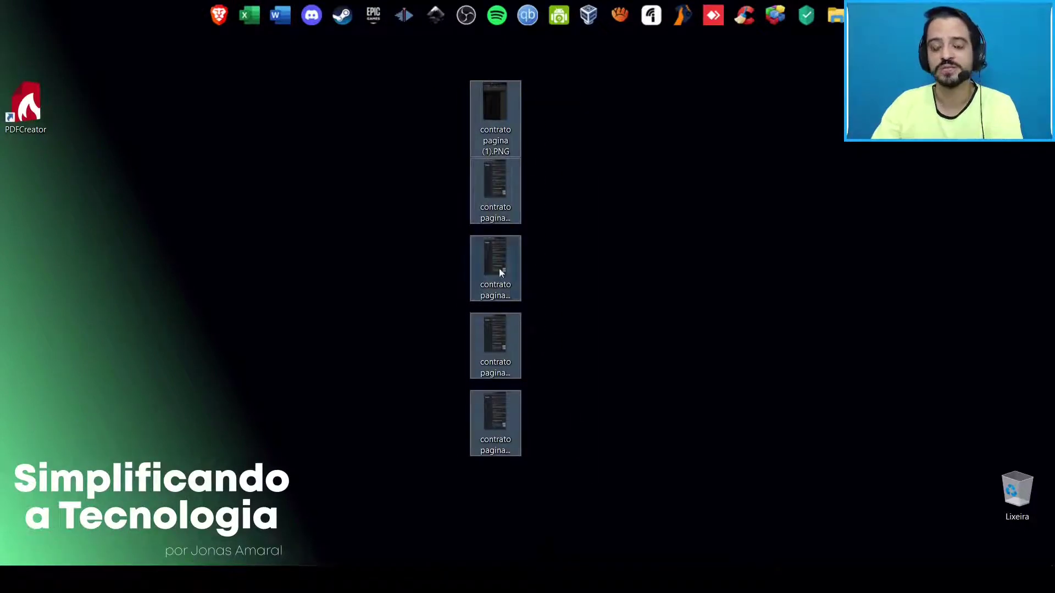
pyautogui.click(576, 198)
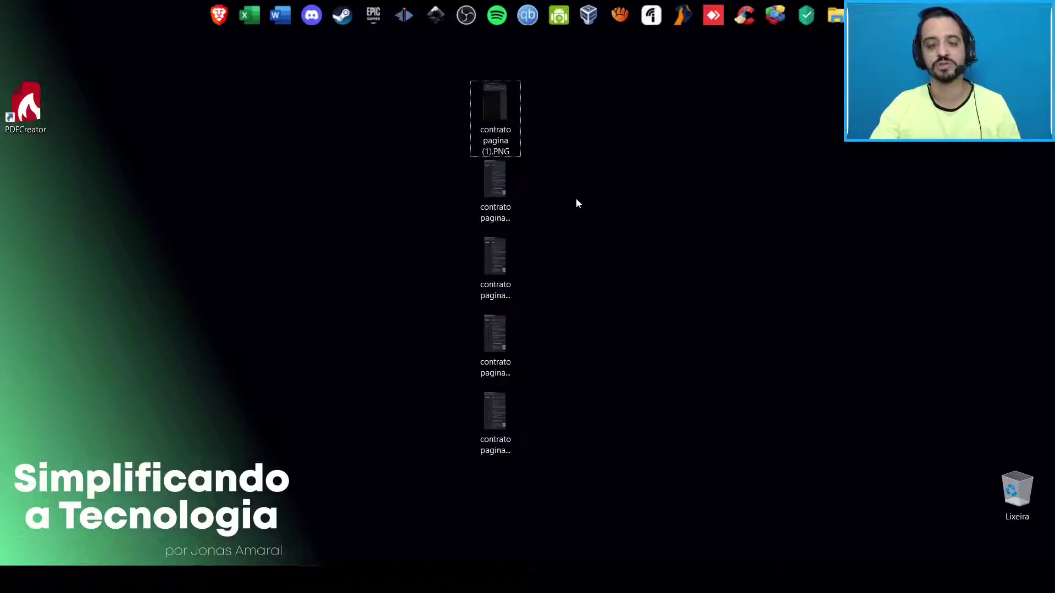
pyautogui.hotkey('ctrl', 'a')
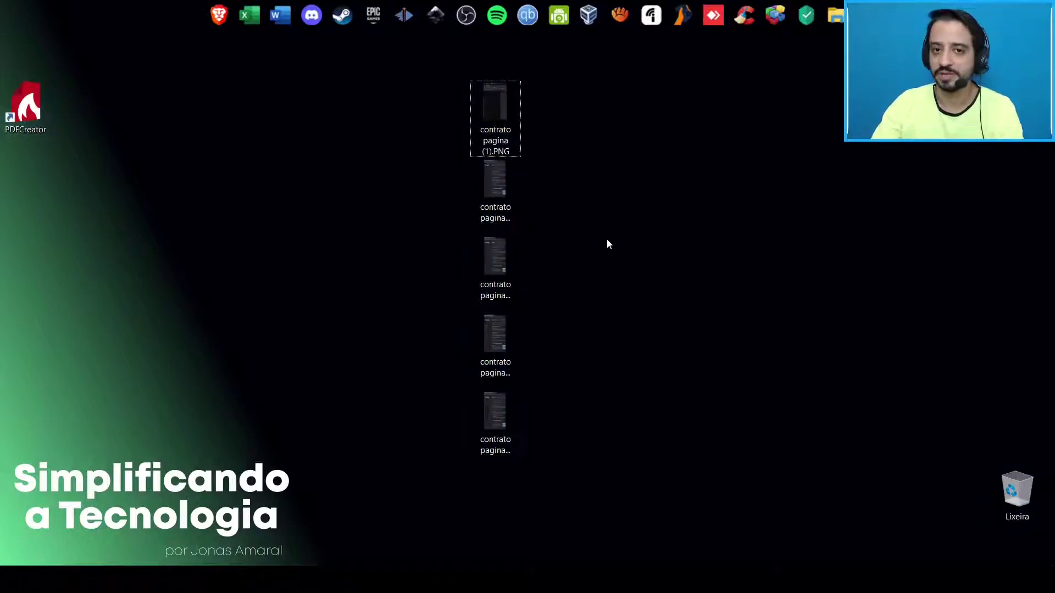
pyautogui.click(495, 412)
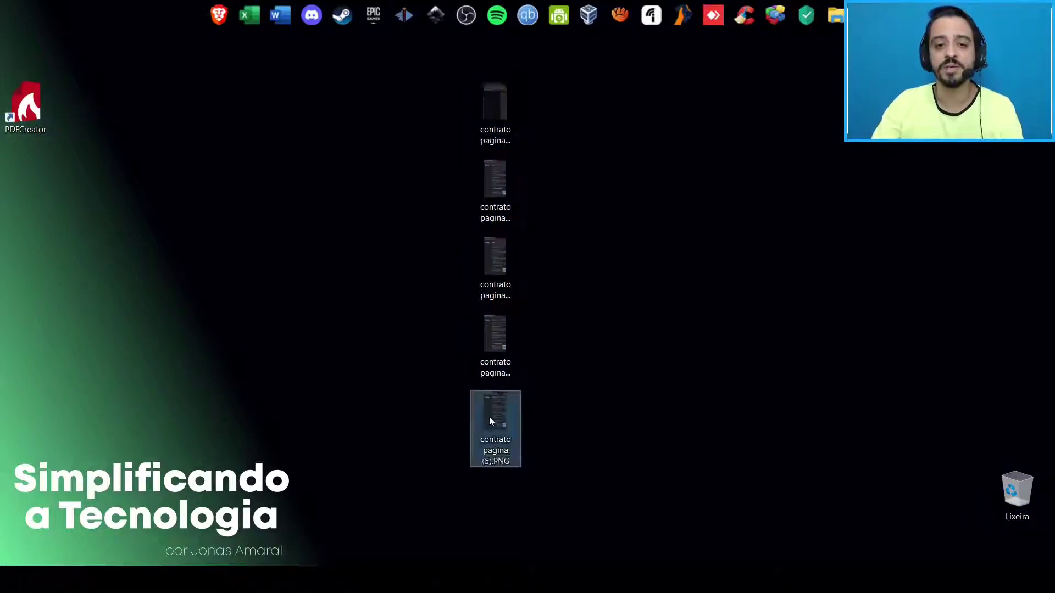
pyautogui.click(699, 318)
pyautogui.click(493, 111)
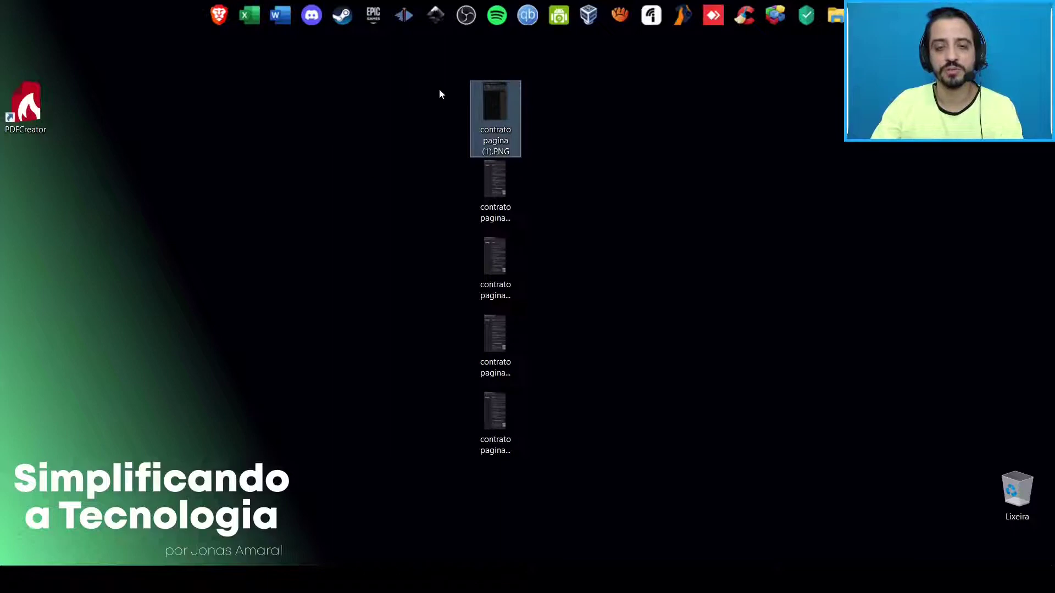
pyautogui.moveTo(441, 88)
pyautogui.mouseDown()
pyautogui.moveTo(553, 293)
pyautogui.moveTo(566, 429)
pyautogui.mouseUp()
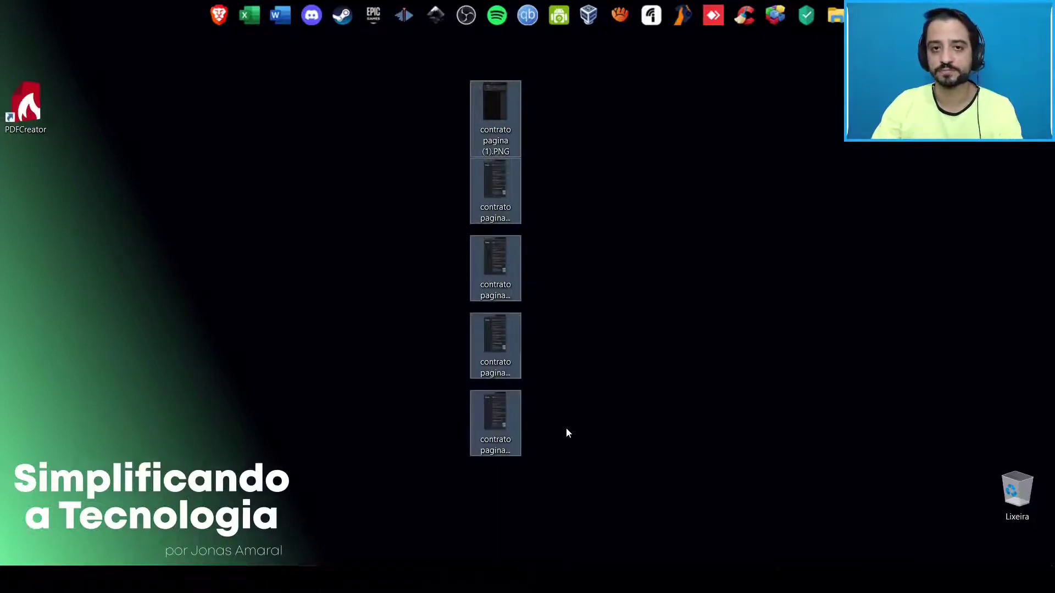
# Print the five selected images to PDFCreator with 'Ajustar imagem ao quadro' unchecked.
pyautogui.rightClick(490, 113)
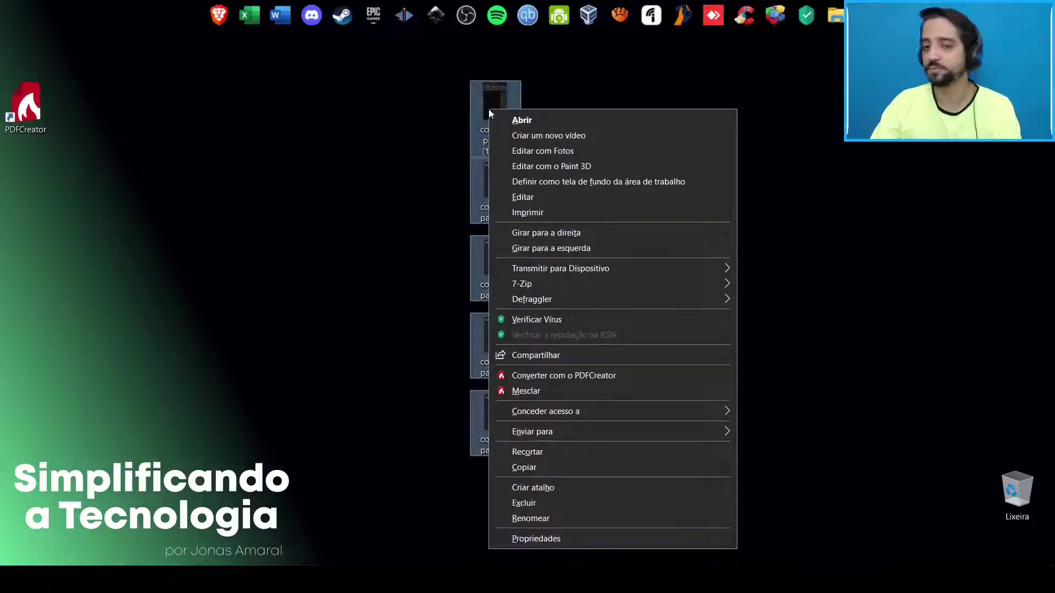
pyautogui.click(538, 213)
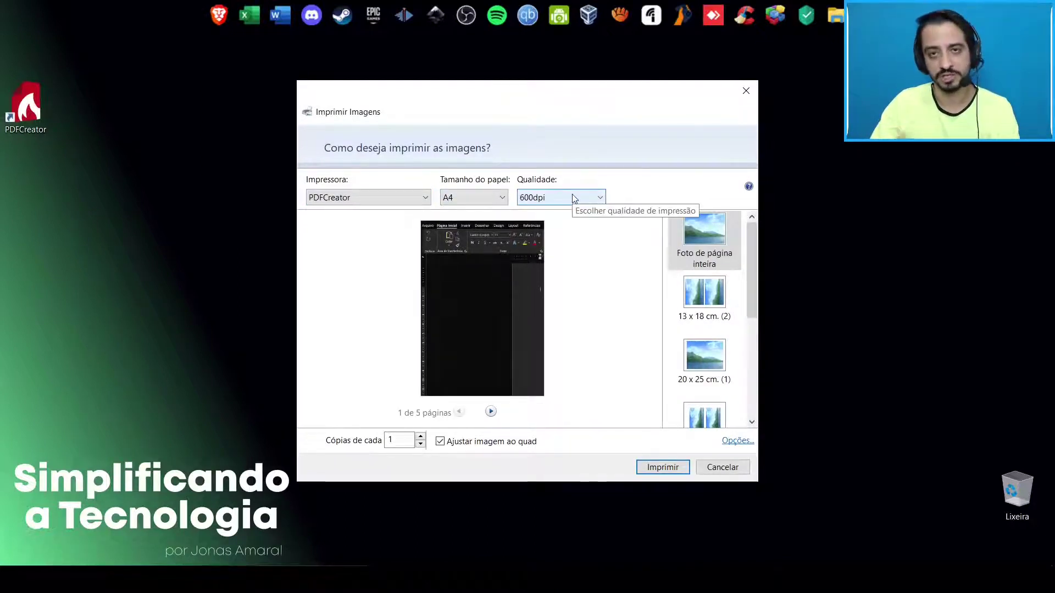
pyautogui.click(464, 447)
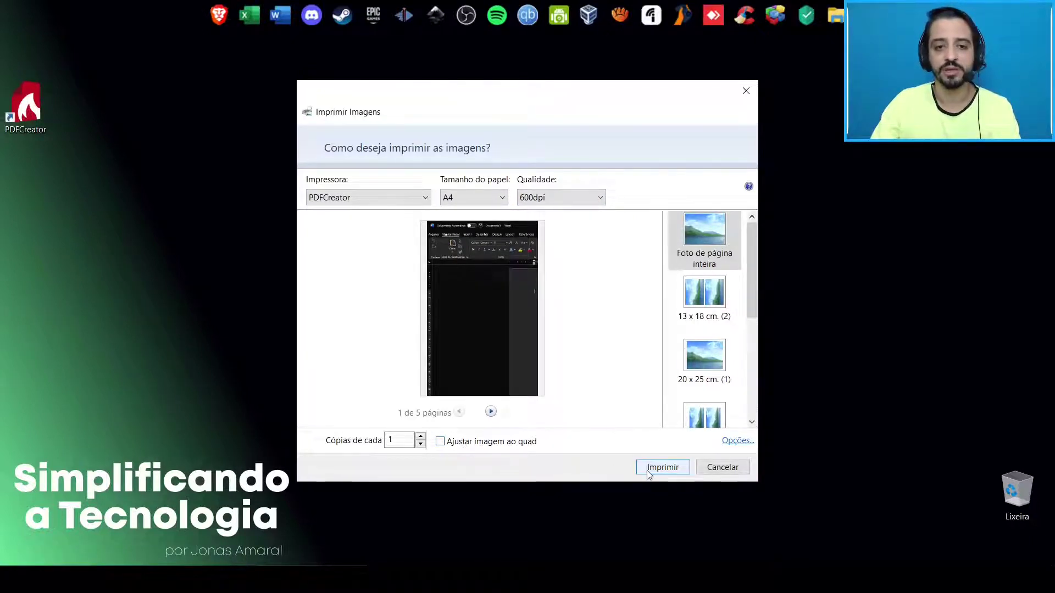
pyautogui.click(649, 471)
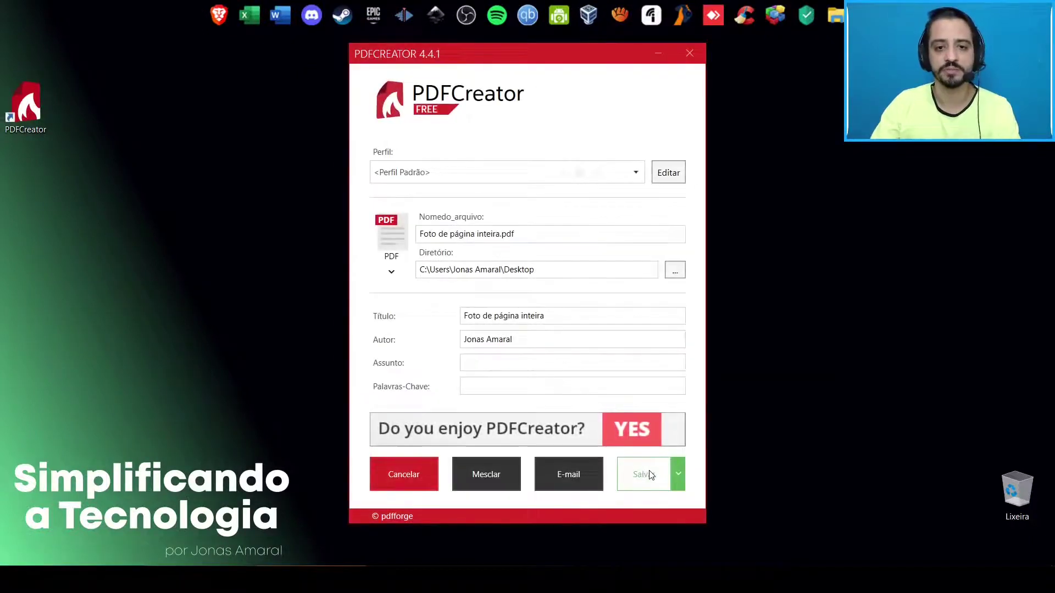
# Choose the Desktop folder, name the file 'contrato completo', and save the five-page PDF.
pyautogui.click(675, 270)
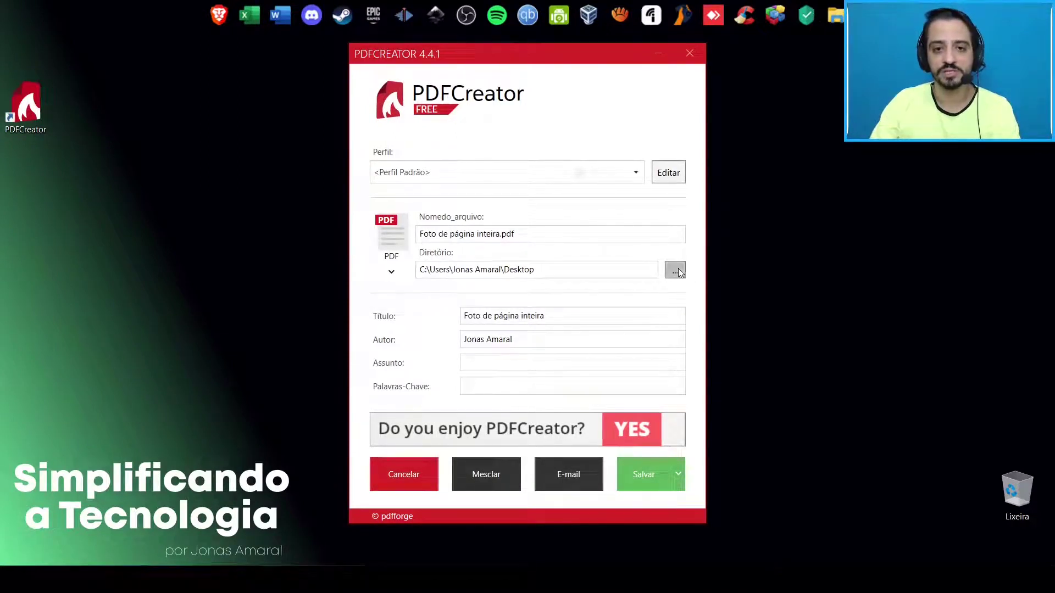
pyautogui.click(171, 227)
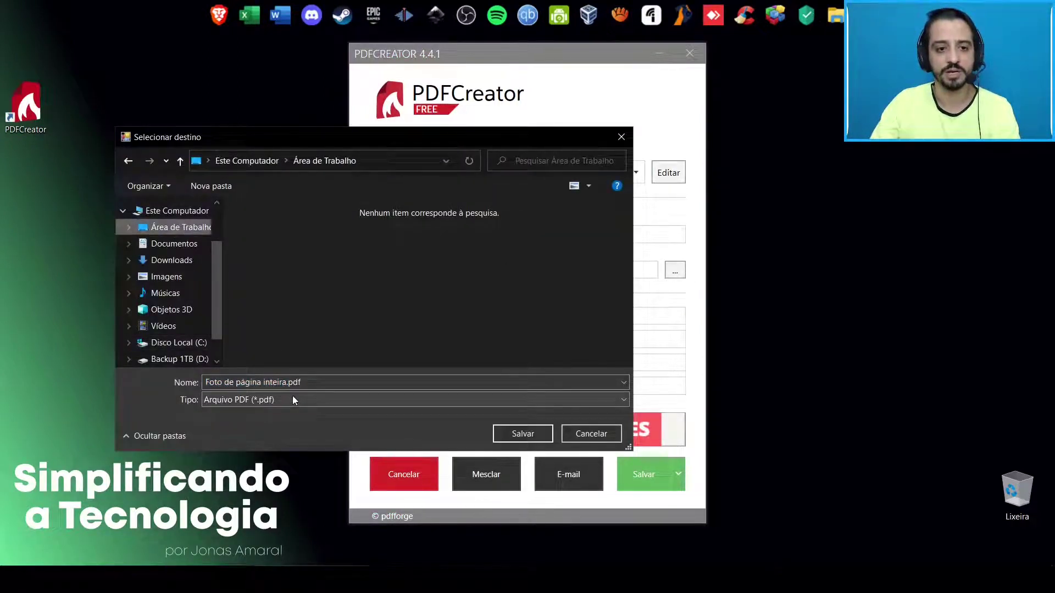
pyautogui.click(297, 382)
pyautogui.write('contrato ')
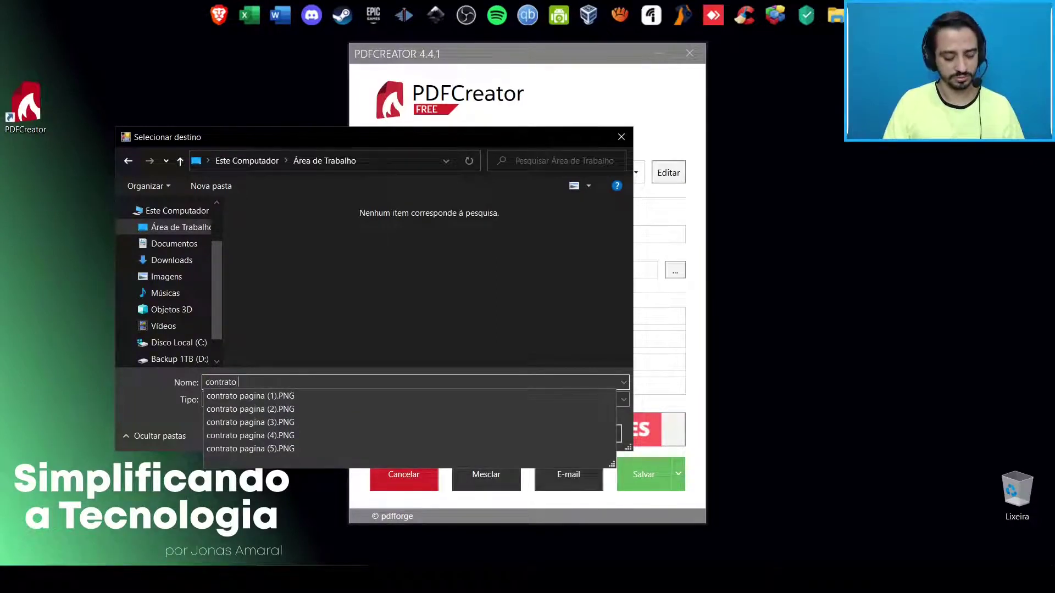
pyautogui.write('completo')
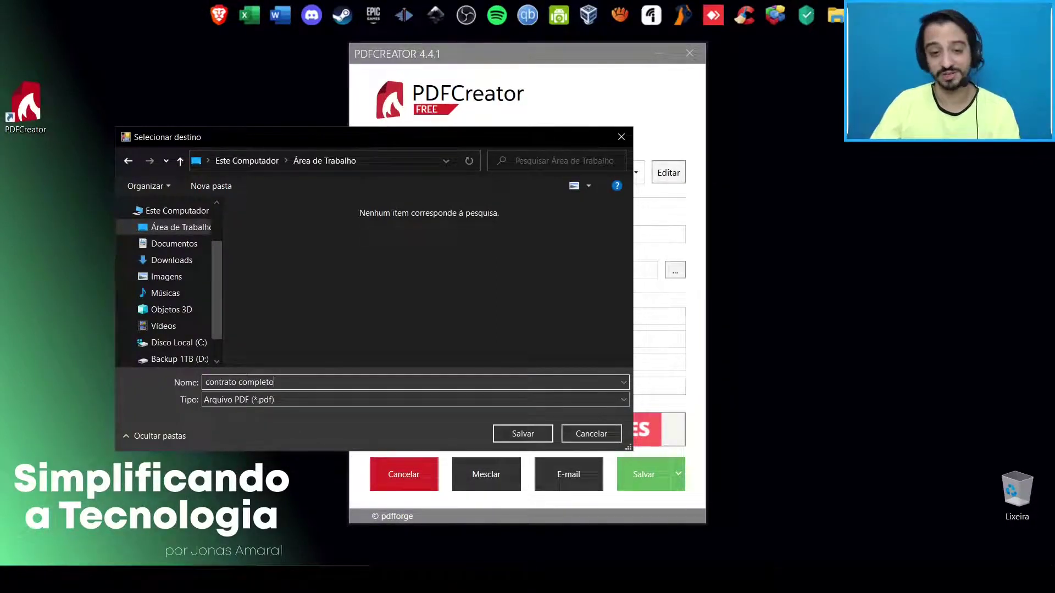
pyautogui.click(517, 434)
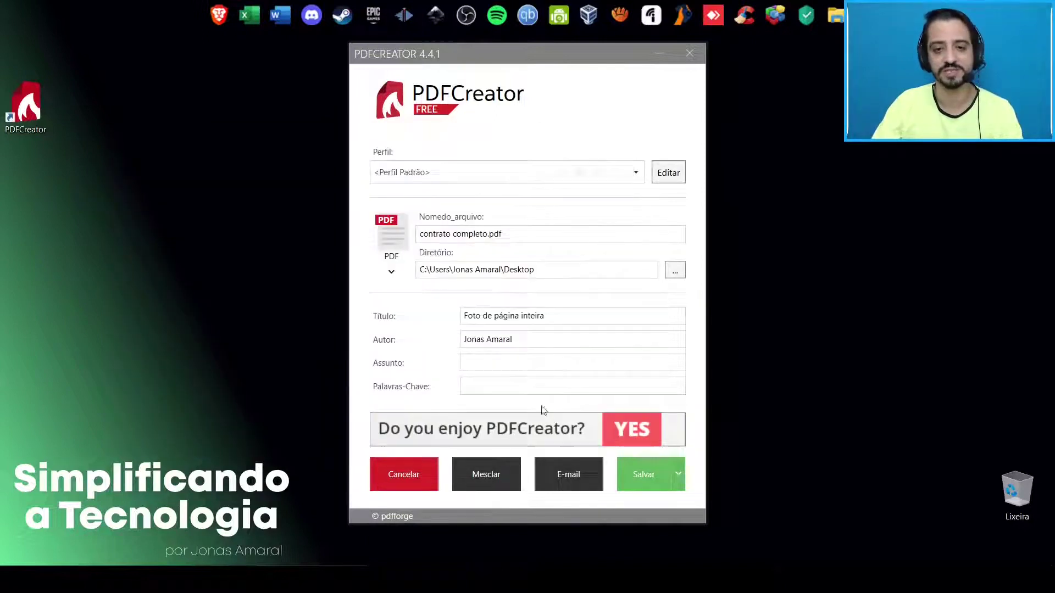
pyautogui.click(635, 478)
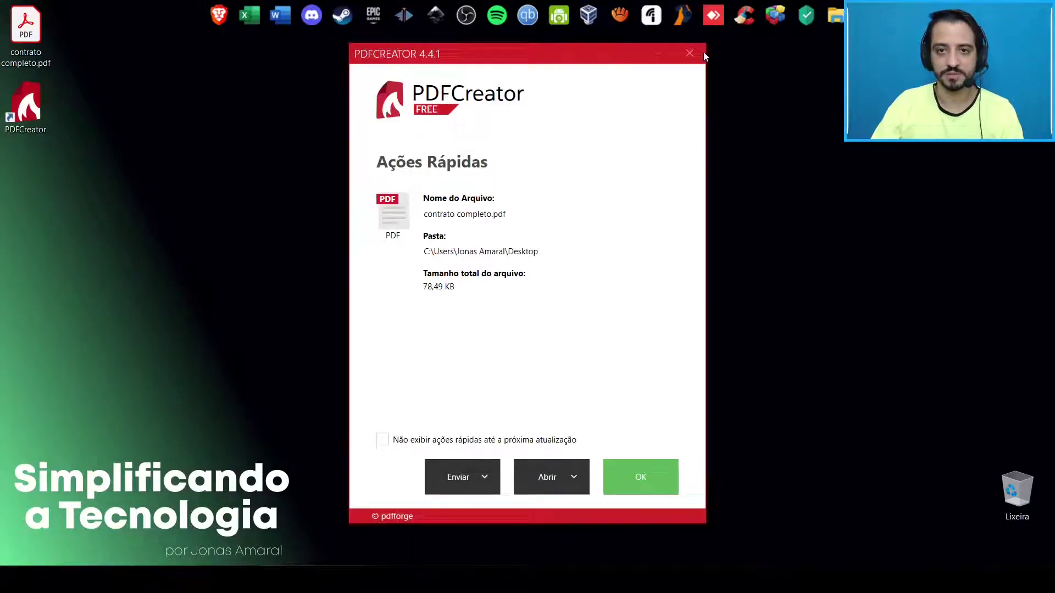
# Move contrato completo.pdf beside the five contrato pagina images on the desktop and select it.
pyautogui.moveTo(25, 24); pyautogui.dragTo(329, 164)
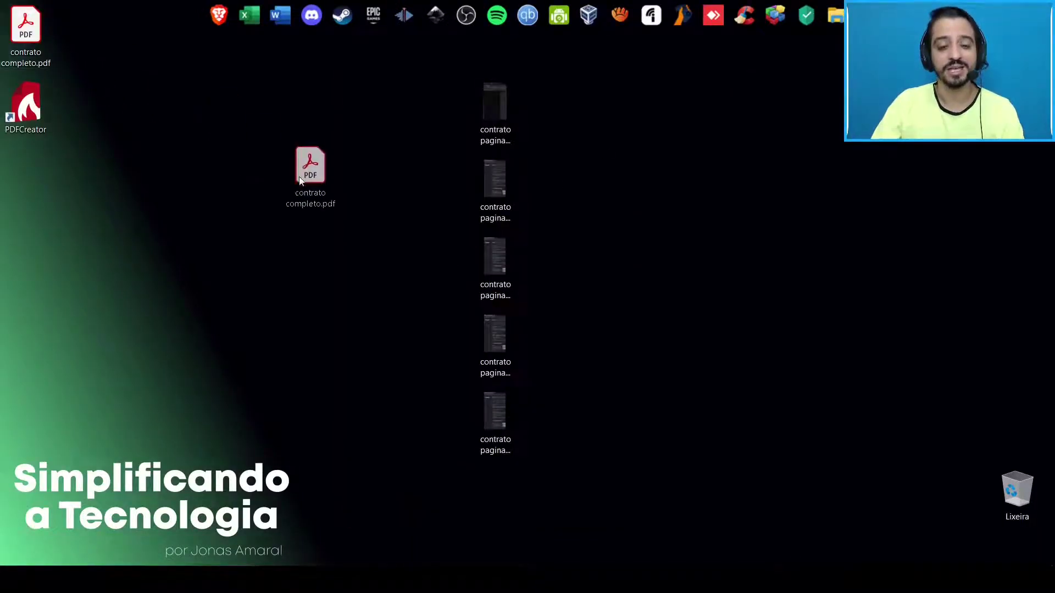
pyautogui.moveTo(441, 84); pyautogui.dragTo(553, 454)
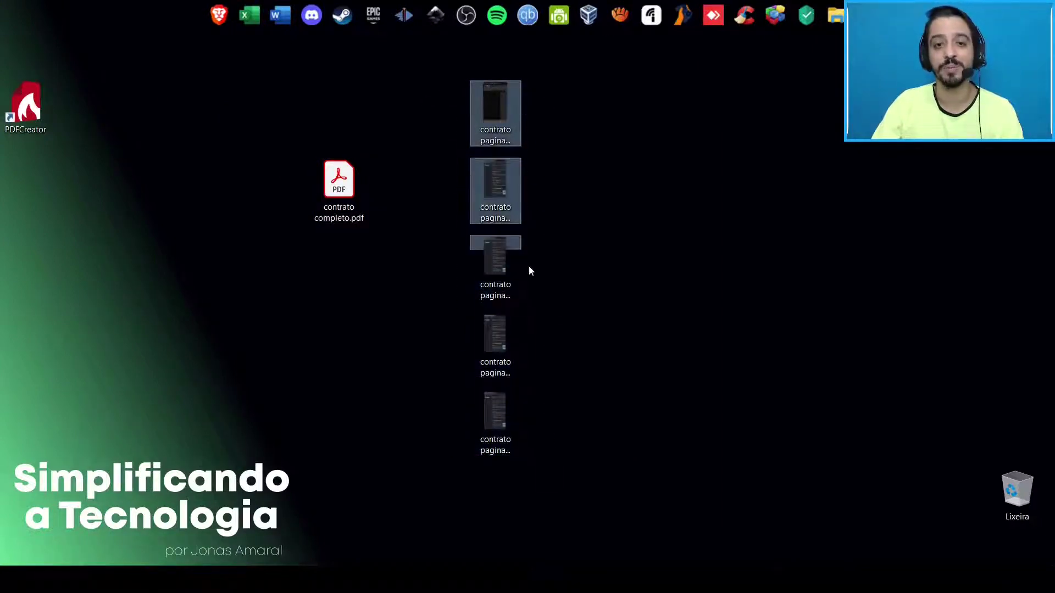
pyautogui.click(350, 203)
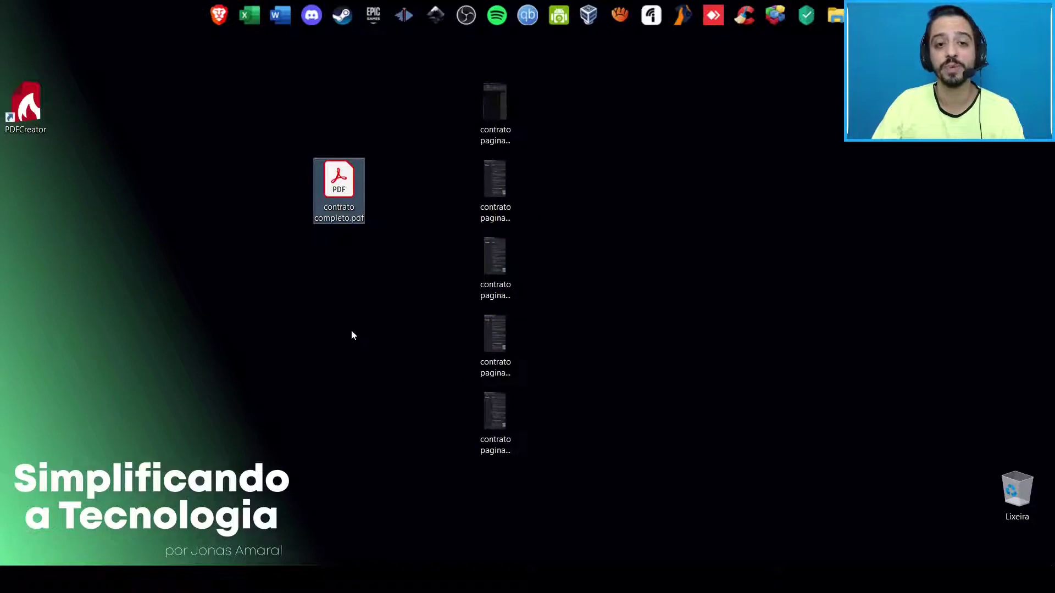
# Scroll through pages 1–5 of contrato completo.pdf in Acrobat Reader to check each page image.
pyautogui.scroll(-5, 723, 229)
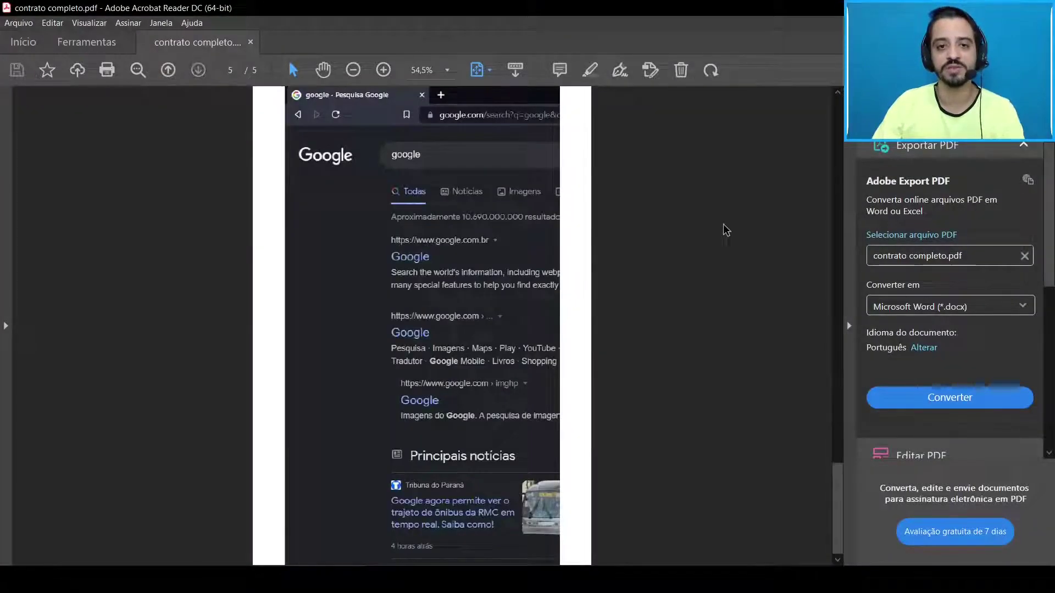
pyautogui.scroll(-2, 723, 228)
pyautogui.scroll(2, 723, 228)
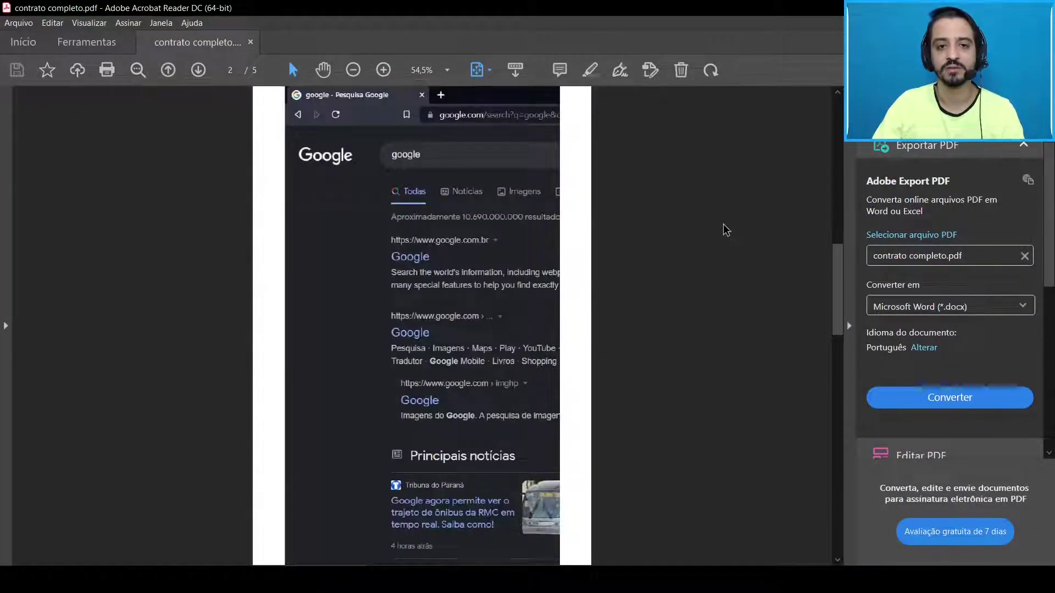
pyautogui.scroll(2, 723, 228)
pyautogui.scroll(-2, 725, 230)
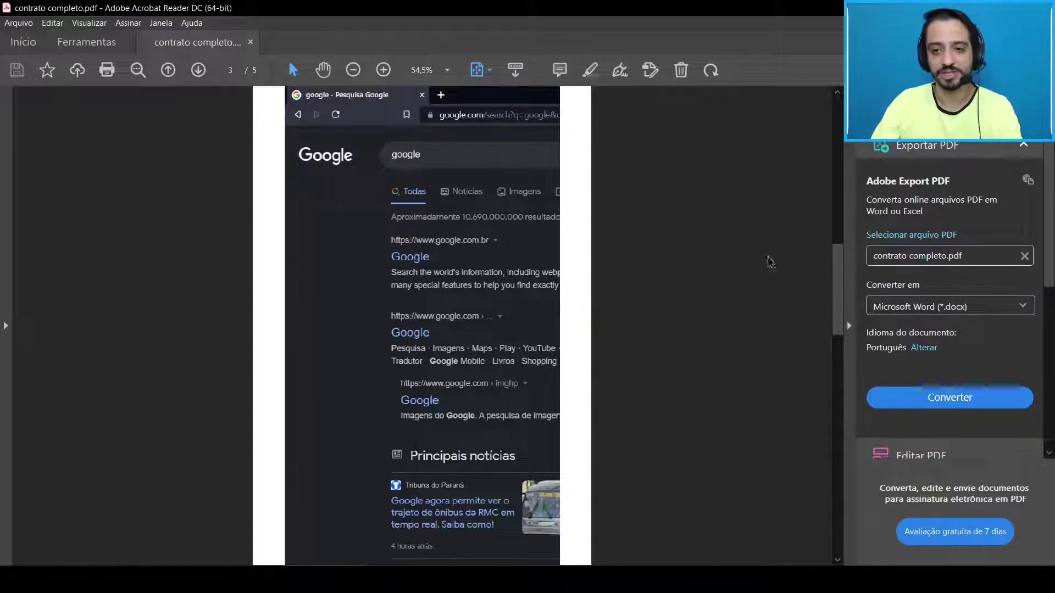
pyautogui.scroll(-5, 722, 305)
pyautogui.scroll(-5, 720, 305)
pyautogui.scroll(5, 720, 305)
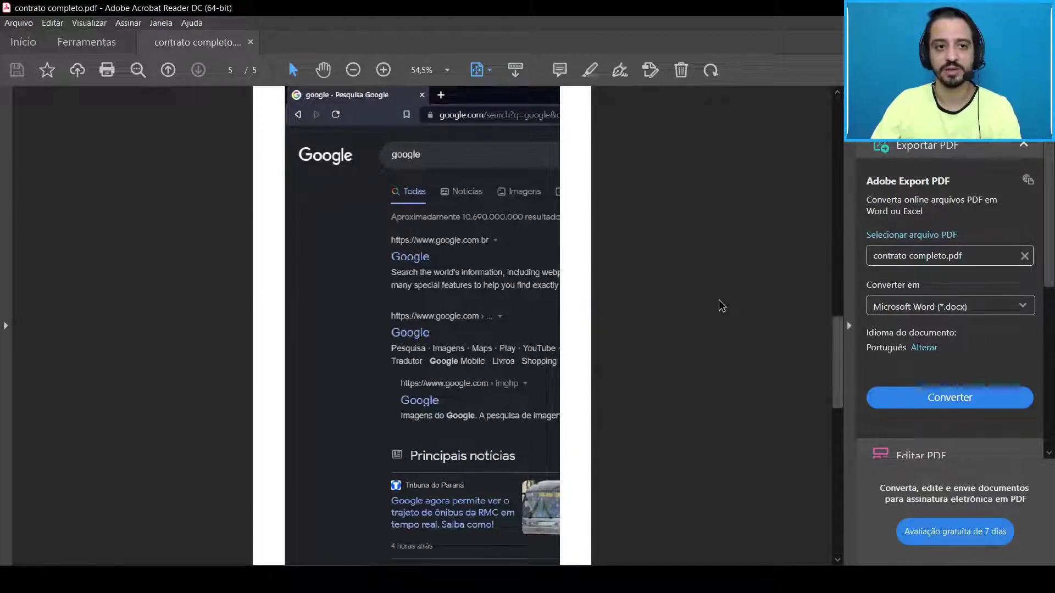
pyautogui.scroll(15, 719, 305)
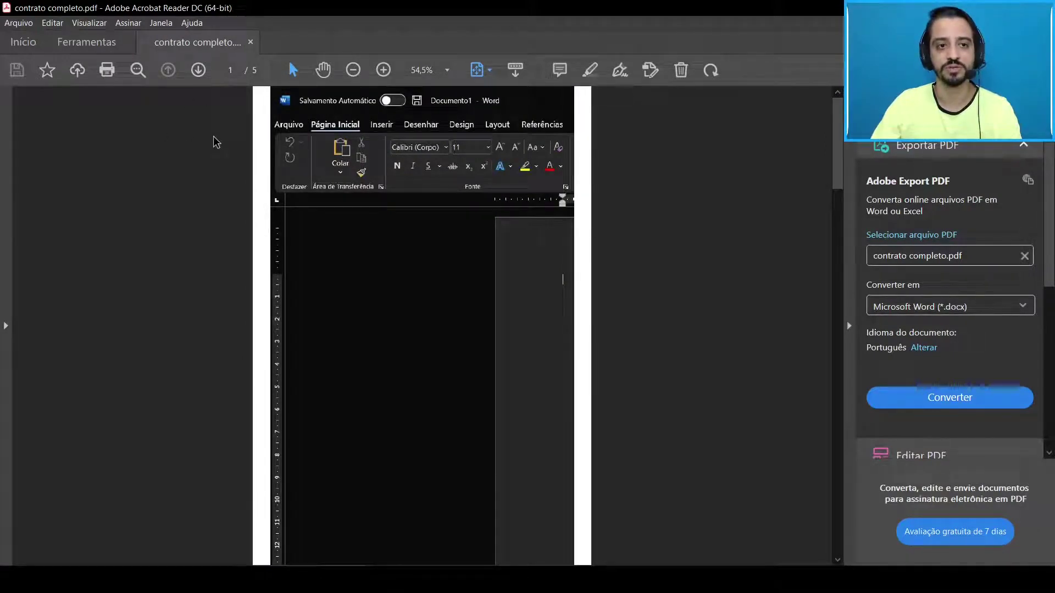
pyautogui.scroll(-5, 215, 142)
pyautogui.scroll(-5, 215, 141)
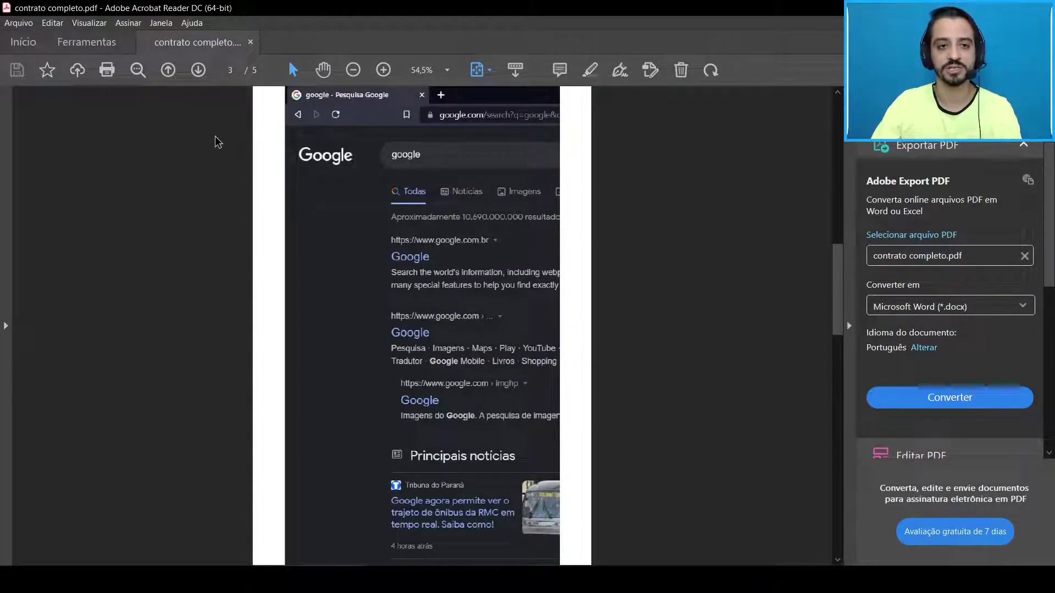
pyautogui.scroll(-5, 218, 142)
pyautogui.scroll(-5, 217, 142)
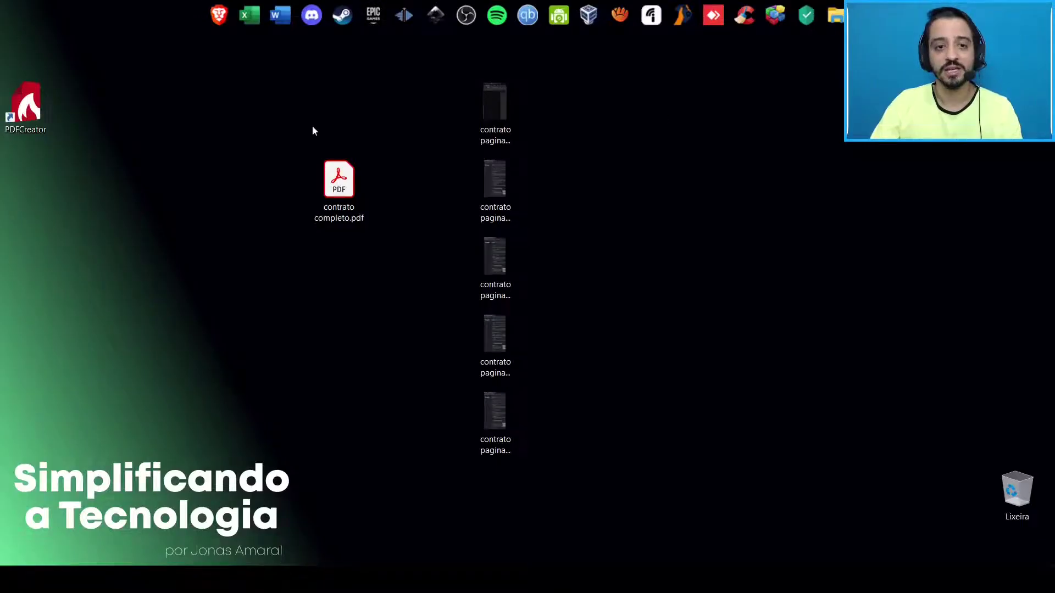
pyautogui.moveTo(271, 120); pyautogui.dragTo(471, 236)
pyautogui.moveTo(443, 78); pyautogui.dragTo(586, 478)
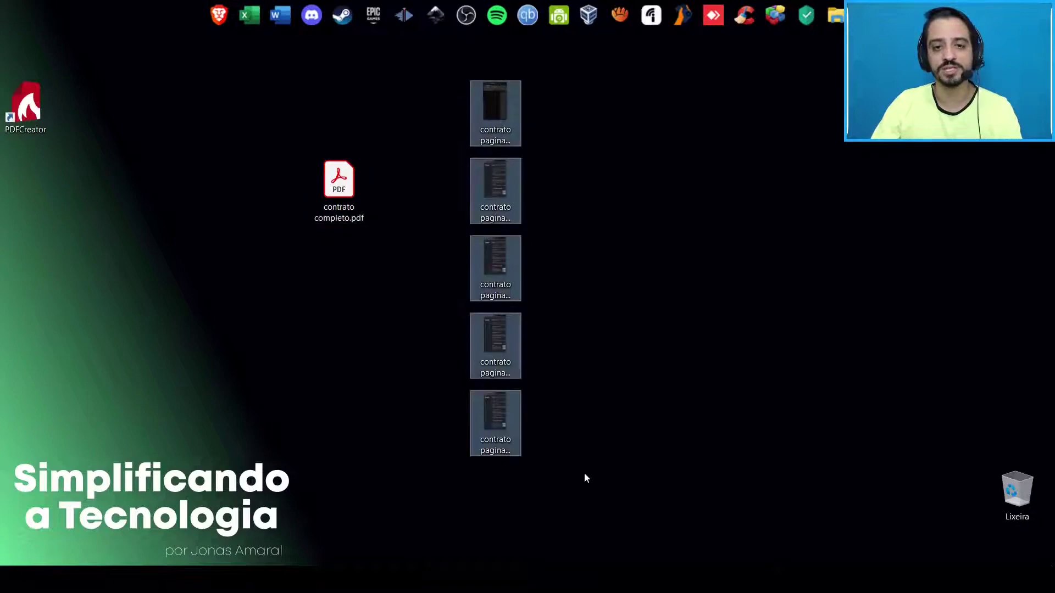